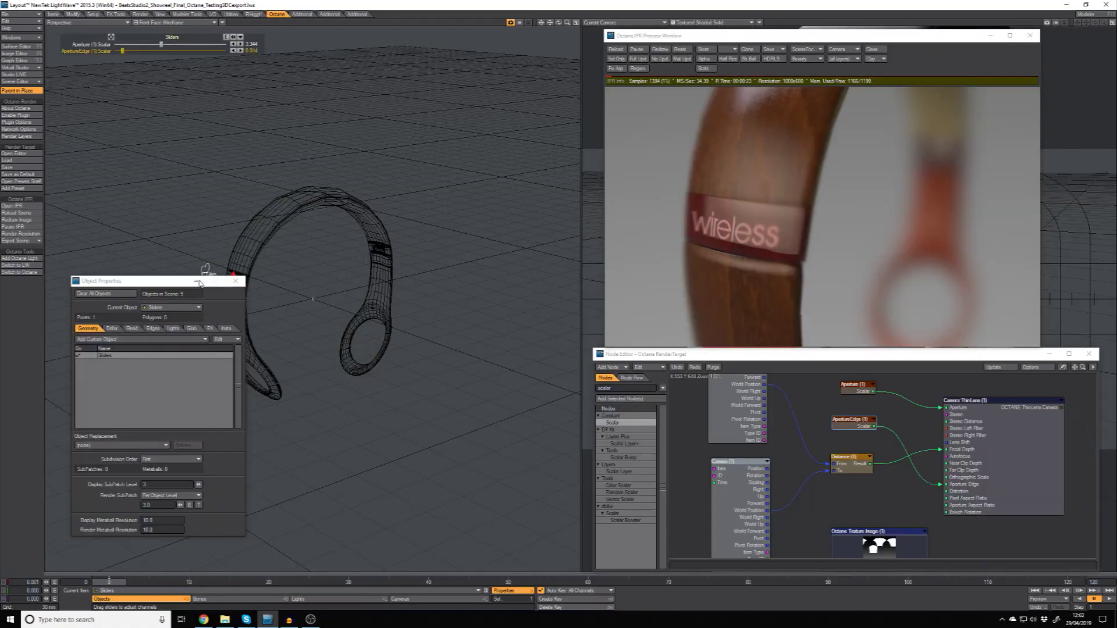
- Close the object properties and examine the node network feeding the Camera ThinLens node's aperture, aperture edge and focal depth
{"action": "left_click", "coordinate": [235, 281]}
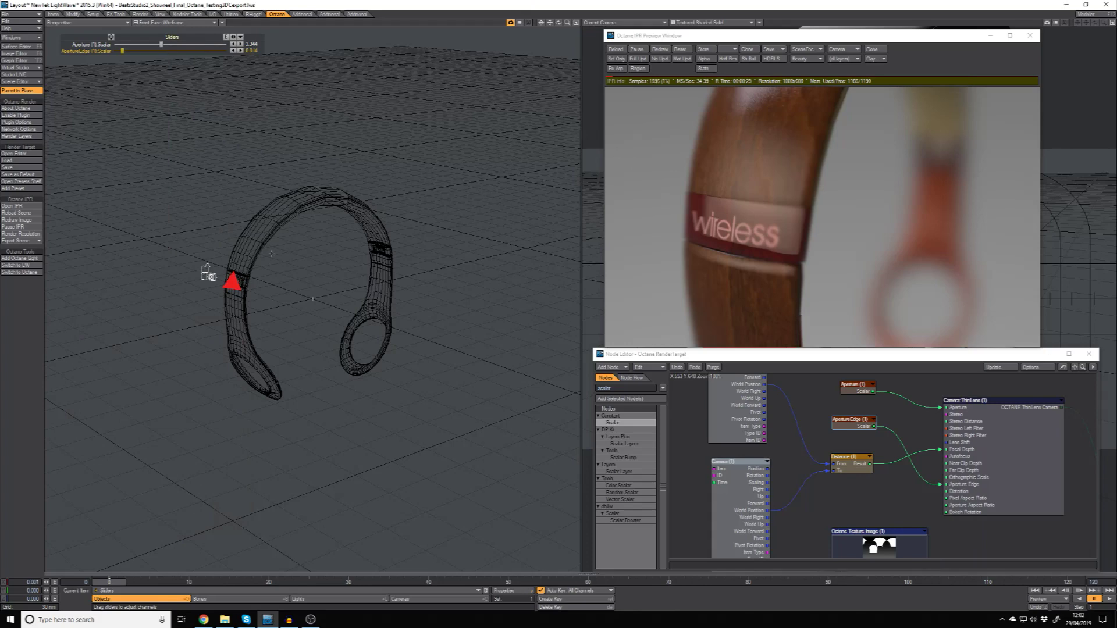
{"action": "left_click", "coordinate": [1015, 460]}
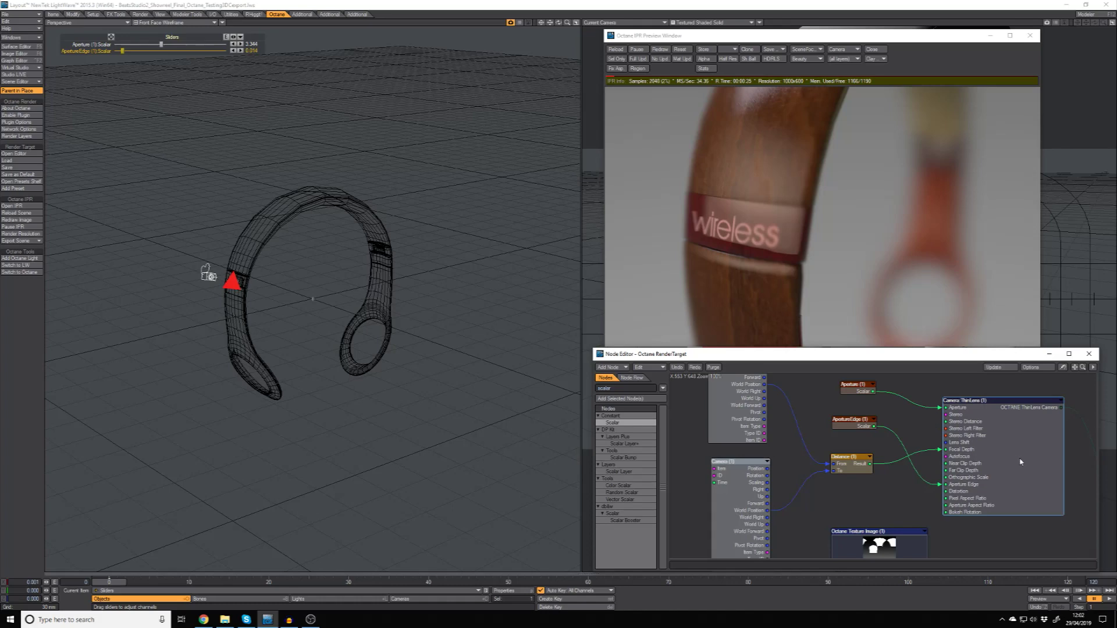
{"action": "scroll", "coordinate": [1001, 450], "scroll_direction": "up", "scroll_amount": 1}
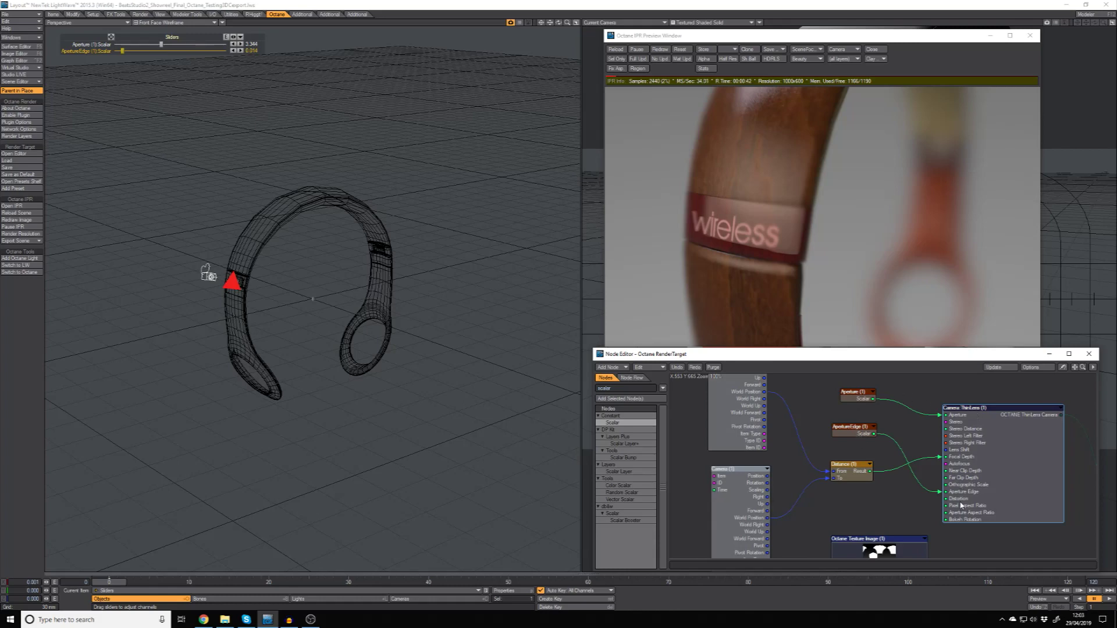
{"action": "left_click", "coordinate": [852, 474]}
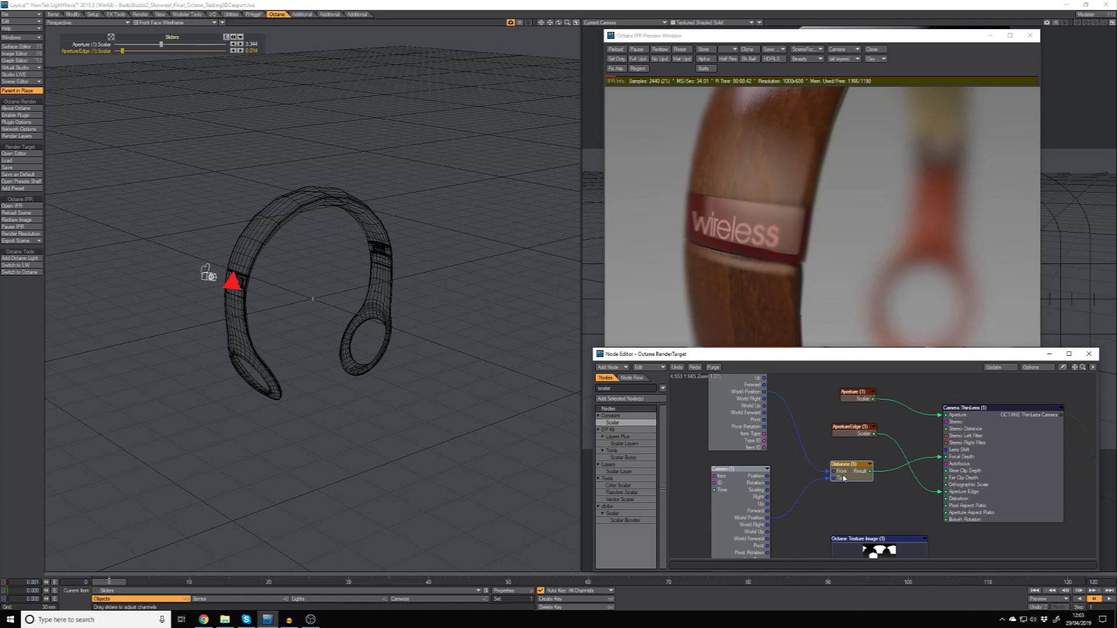
{"action": "left_click_drag", "start_coordinate": [845, 477], "coordinate": [841, 476]}
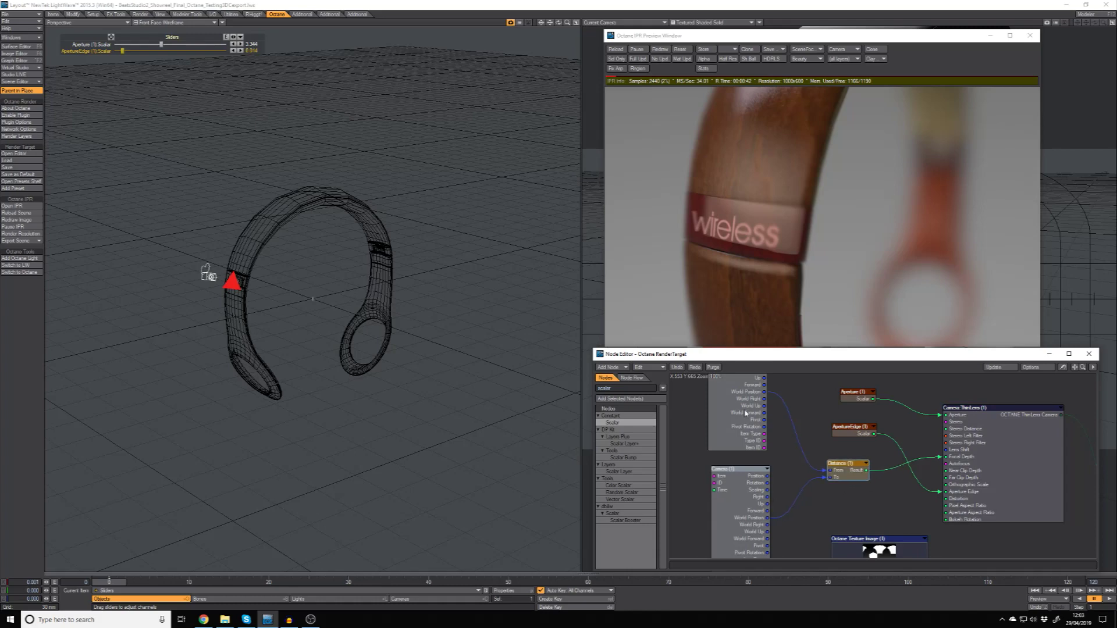
{"action": "scroll", "coordinate": [782, 455], "scroll_direction": "up", "scroll_amount": 1}
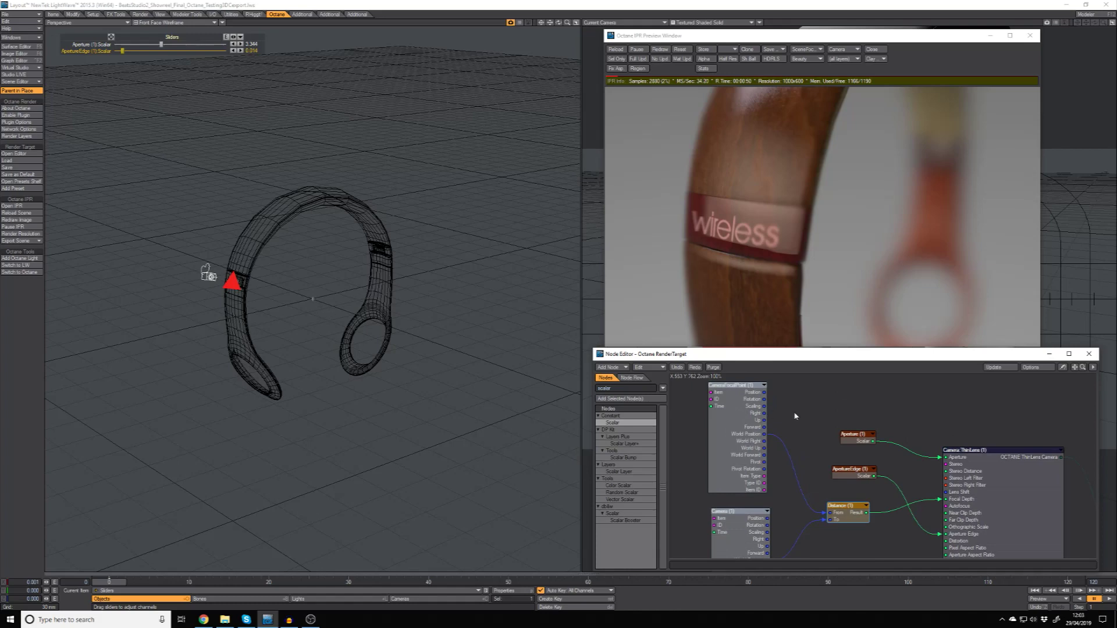
{"action": "scroll", "coordinate": [791, 409], "scroll_direction": "down", "scroll_amount": 2}
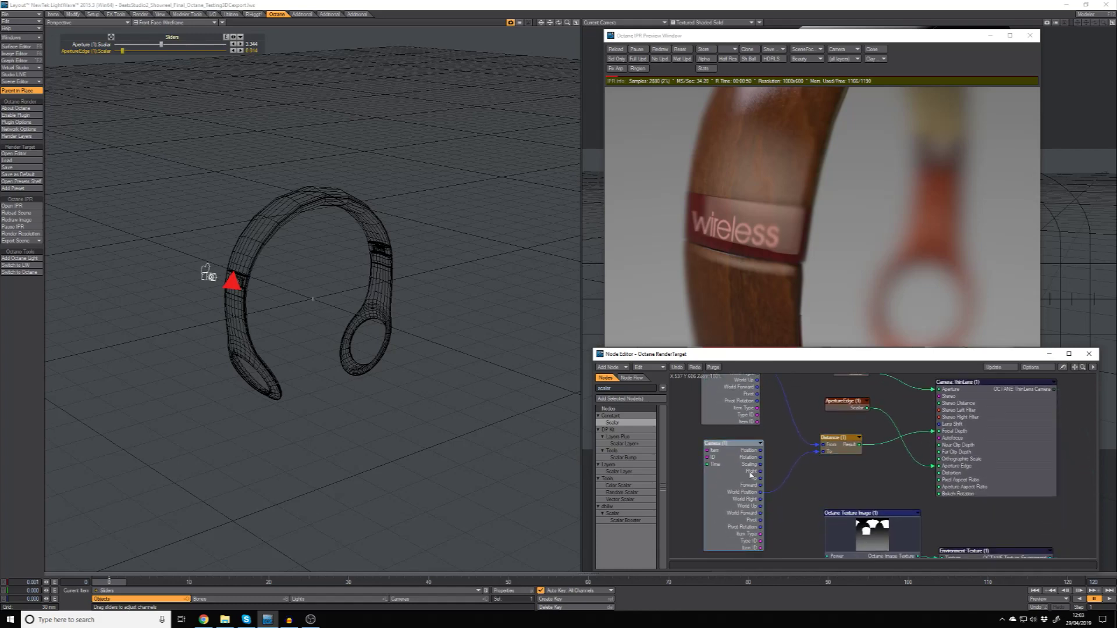
{"action": "scroll", "coordinate": [791, 467], "scroll_direction": "up", "scroll_amount": 2}
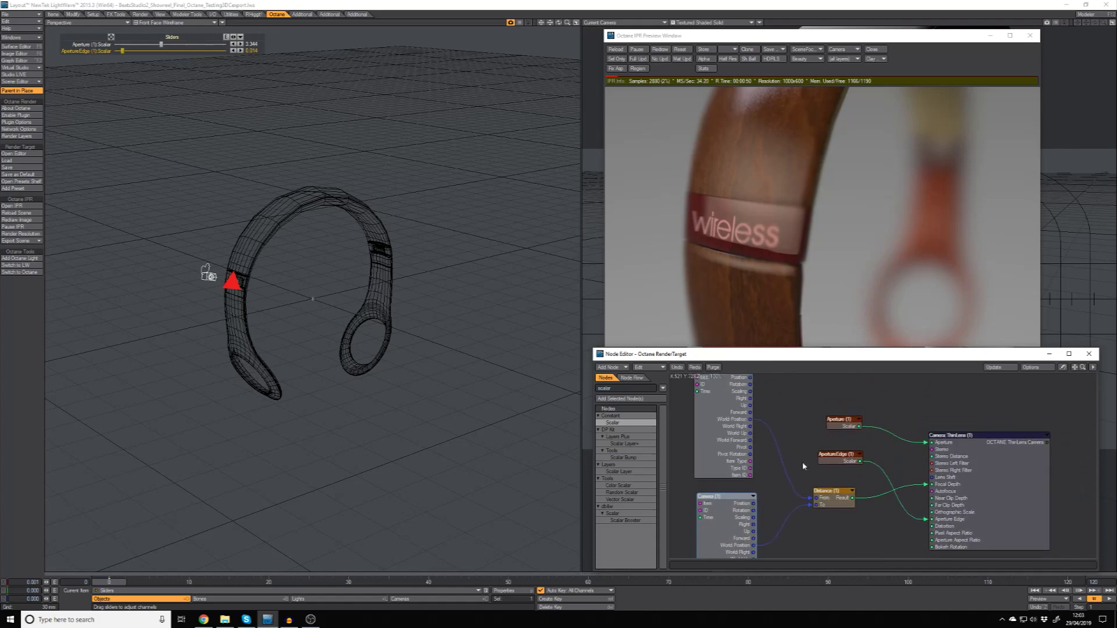
- Check the item settings of the CameraFocalPoint and Camera info nodes connected to the Distance node
{"action": "double_click", "coordinate": [724, 442]}
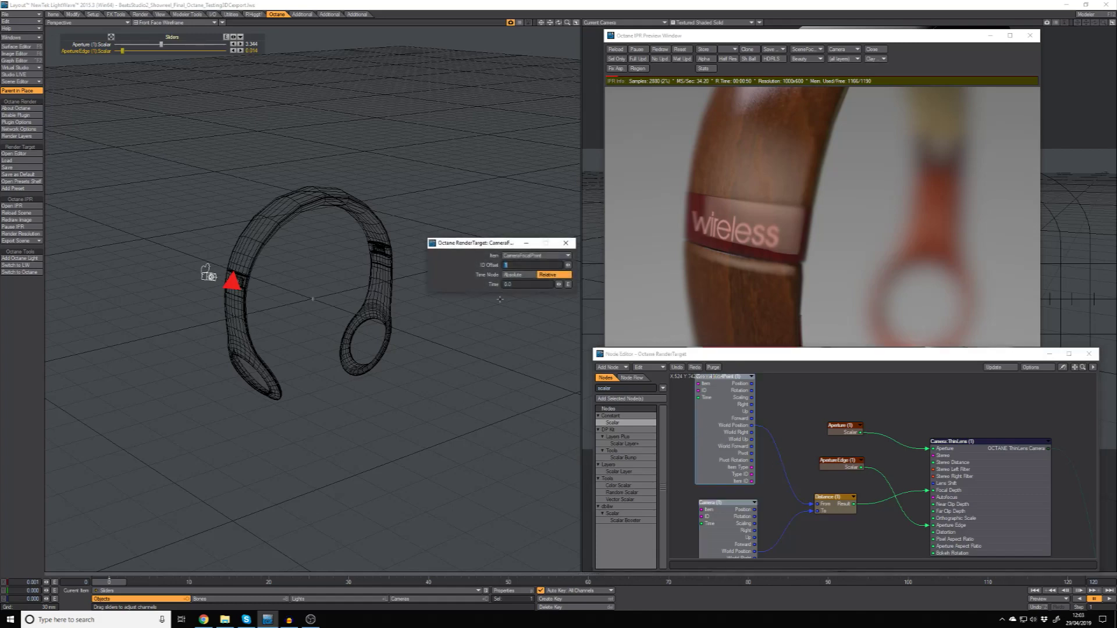
{"action": "left_click", "coordinate": [565, 242]}
{"action": "scroll", "coordinate": [776, 452], "scroll_direction": "down", "scroll_amount": 2}
{"action": "scroll", "coordinate": [776, 453], "scroll_direction": "down", "scroll_amount": 1}
{"action": "double_click", "coordinate": [725, 442]}
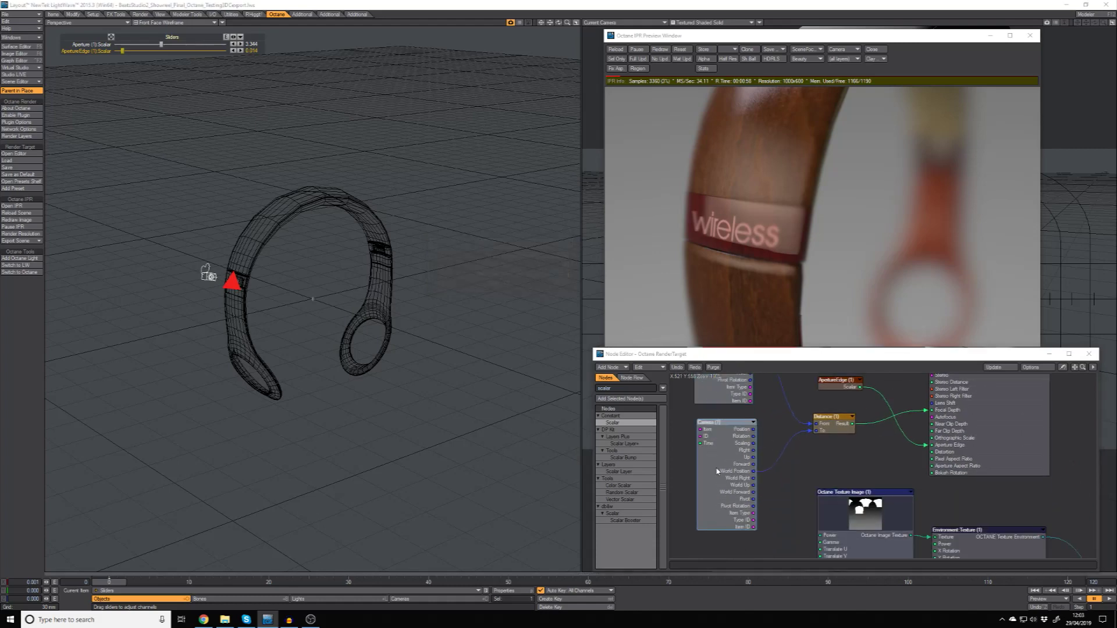
{"action": "left_click", "coordinate": [565, 243]}
{"action": "left_click_drag", "start_coordinate": [827, 459], "coordinate": [797, 497], "text": "alt"}
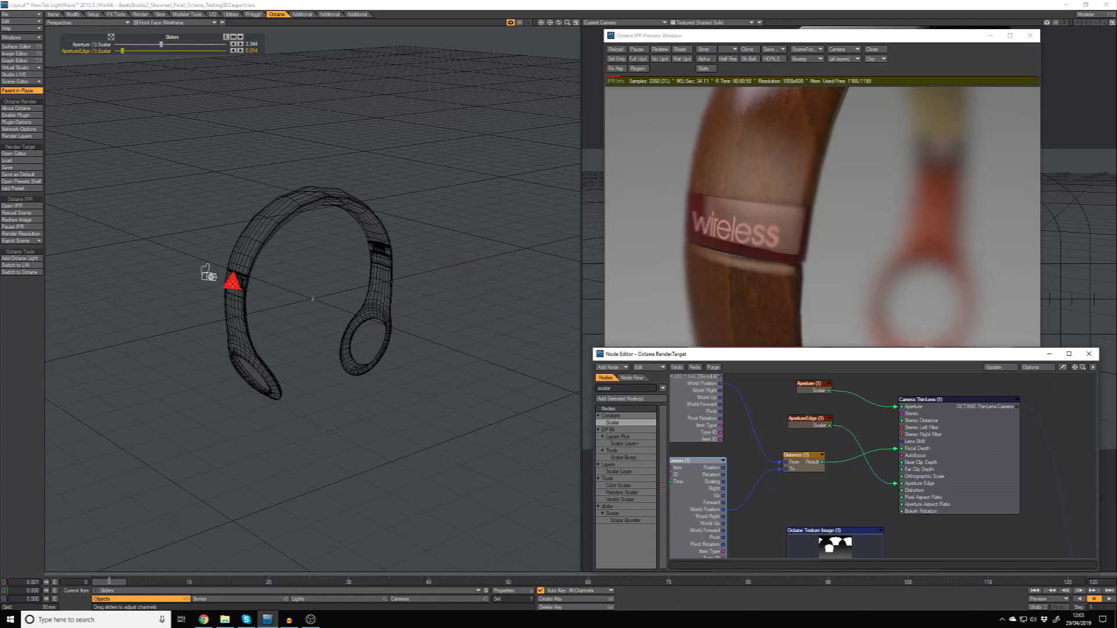
- Select the CameraFocalPoint null and move it from the wireless label across to the right-ear hinge of the headphones
{"action": "left_click", "coordinate": [208, 273]}
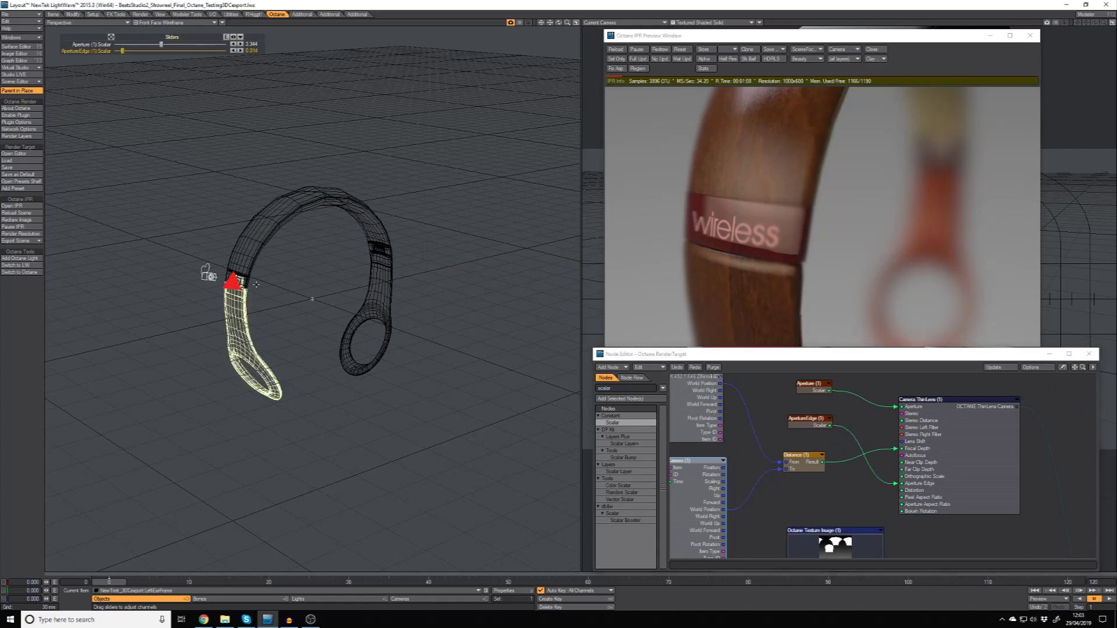
{"action": "left_click_drag", "start_coordinate": [204, 274], "coordinate": [176, 266], "text": "alt"}
{"action": "key", "text": "Down"}
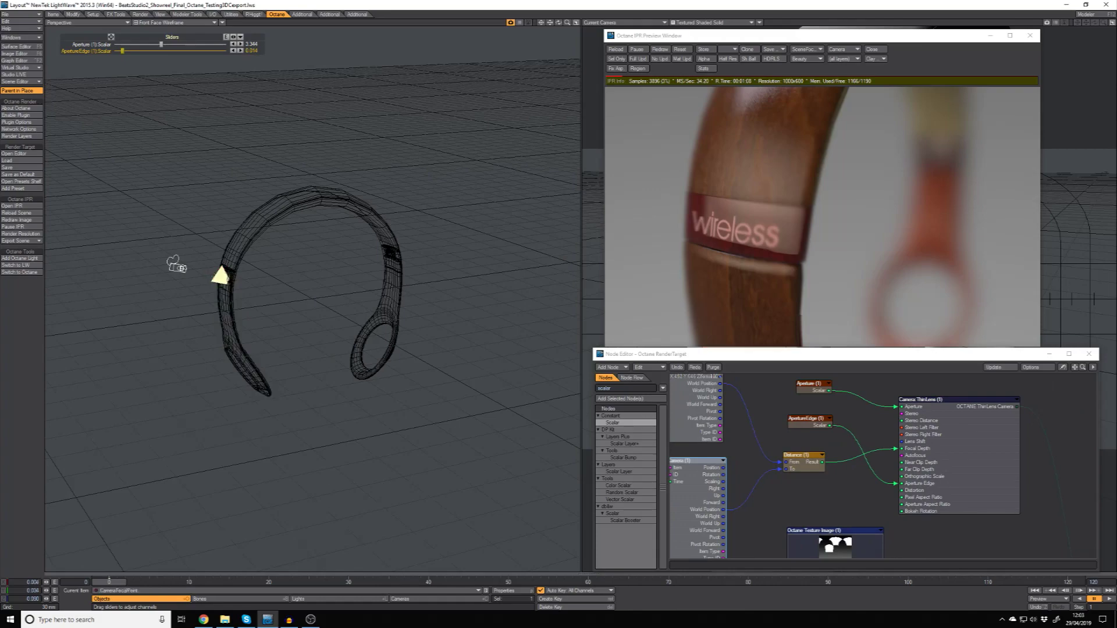
{"action": "left_click_drag", "start_coordinate": [220, 275], "coordinate": [390, 254]}
{"action": "left_click", "coordinate": [793, 186]}
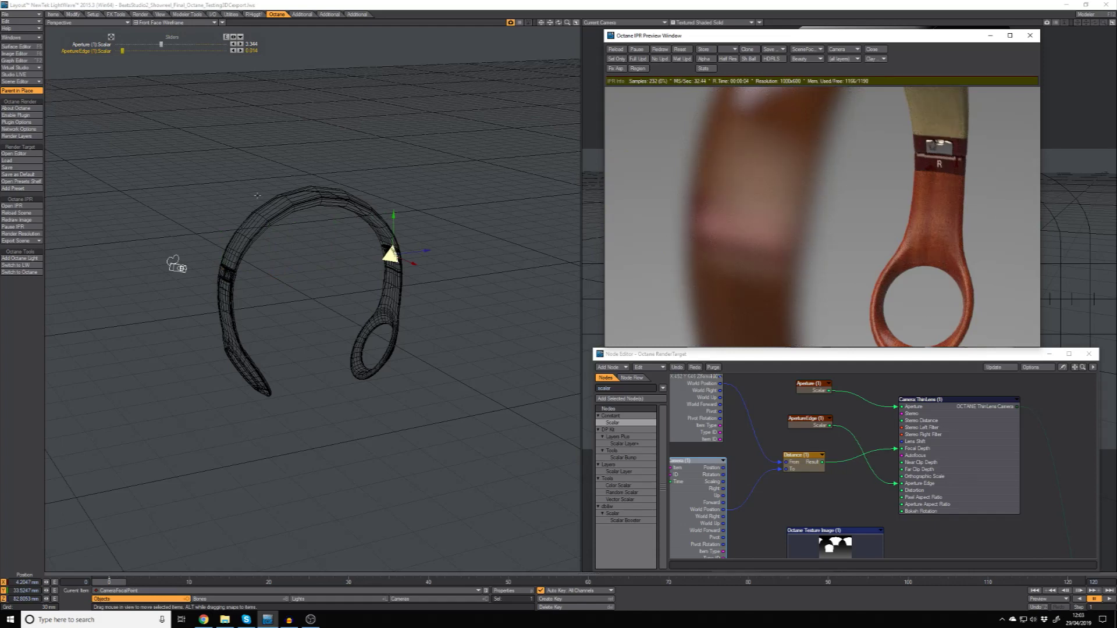
- Adjust the scene's depth-of-field sliders to an Aperture of about 1.001 and an ApertureEdge of about 0.053
{"action": "left_click_drag", "start_coordinate": [122, 51], "coordinate": [116, 51]}
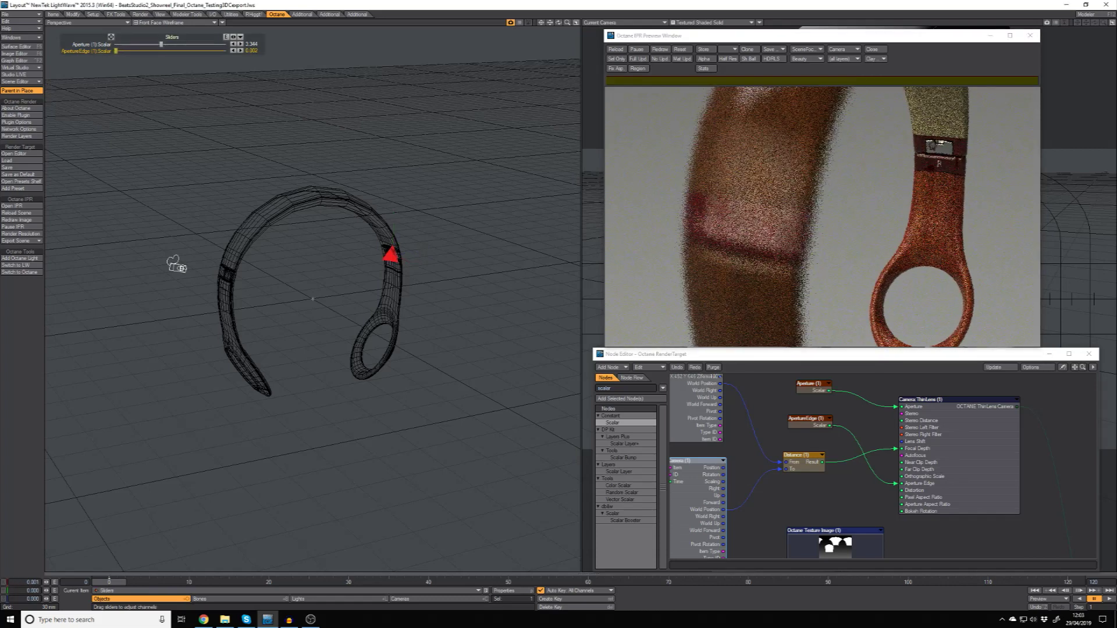
{"action": "mouse_move", "coordinate": [161, 45]}
{"action": "left_mouse_down"}
{"action": "mouse_move", "coordinate": [129, 45]}
{"action": "mouse_move", "coordinate": [202, 50]}
{"action": "mouse_move", "coordinate": [144, 50]}
{"action": "left_mouse_up"}
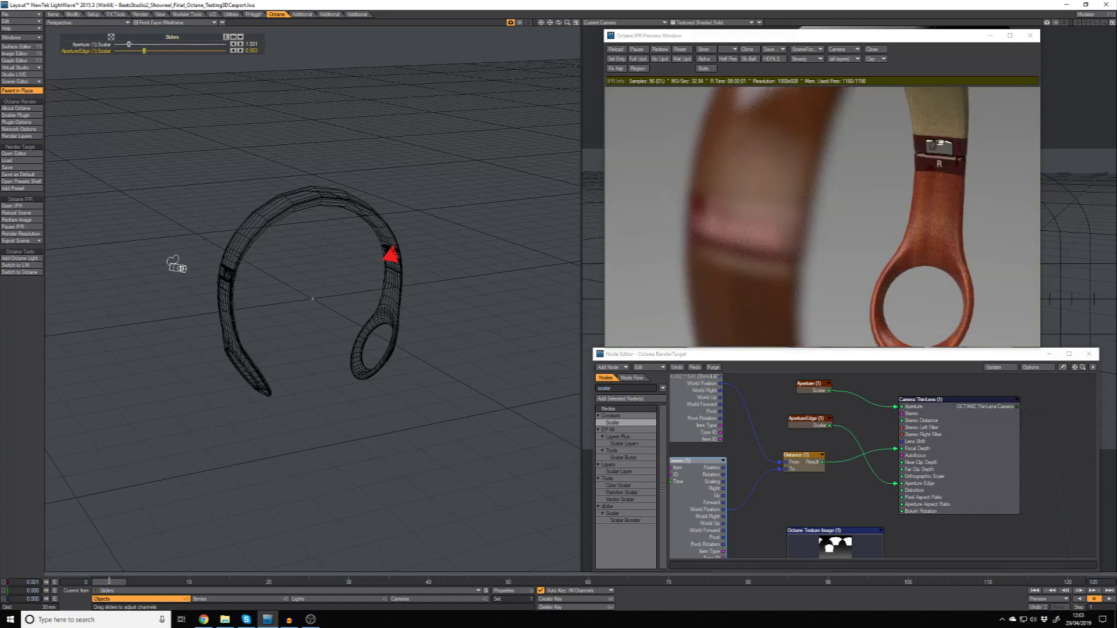
{"action": "left_click", "coordinate": [746, 356]}
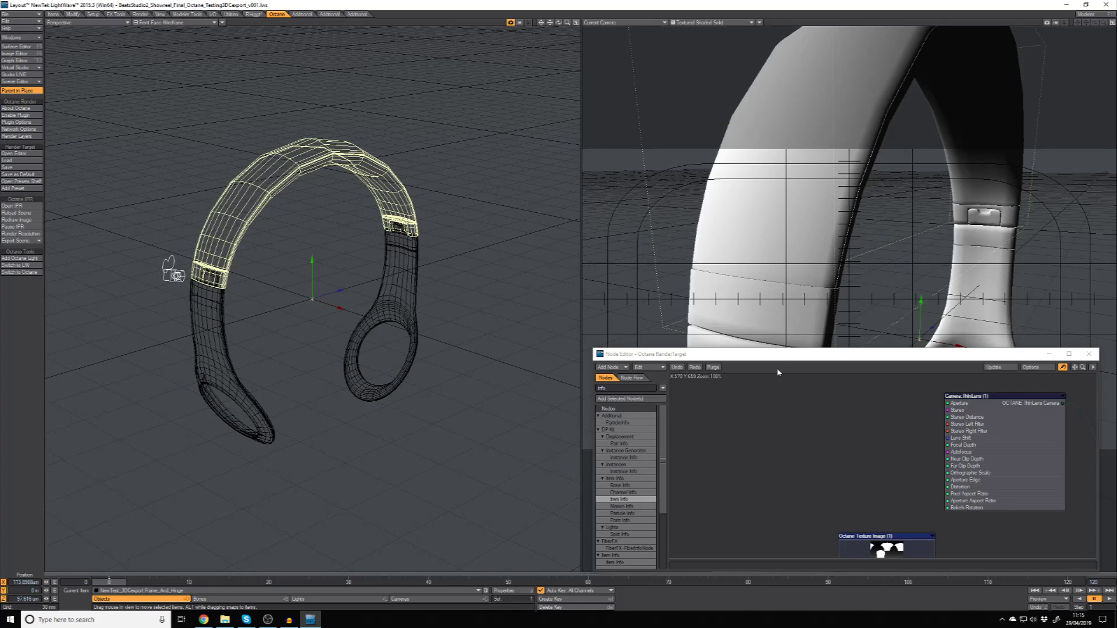
- Open the Camera ThinLens node's settings, start the Octane IPR preview, and move the settings window clear of the node network
{"action": "double_click", "coordinate": [1000, 443]}
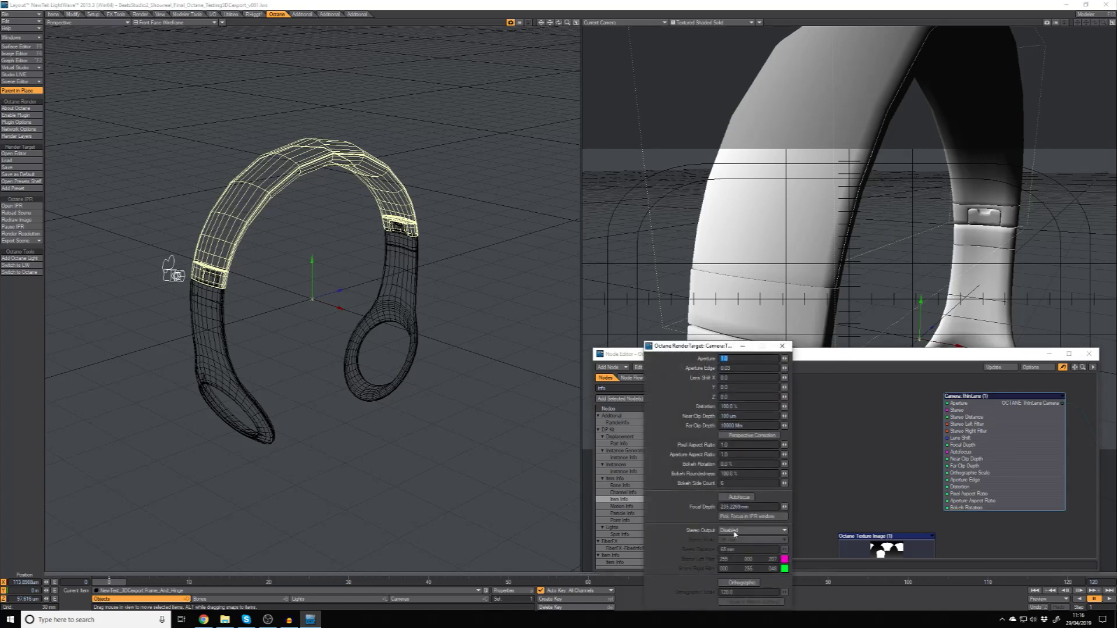
{"action": "left_click", "coordinate": [12, 206]}
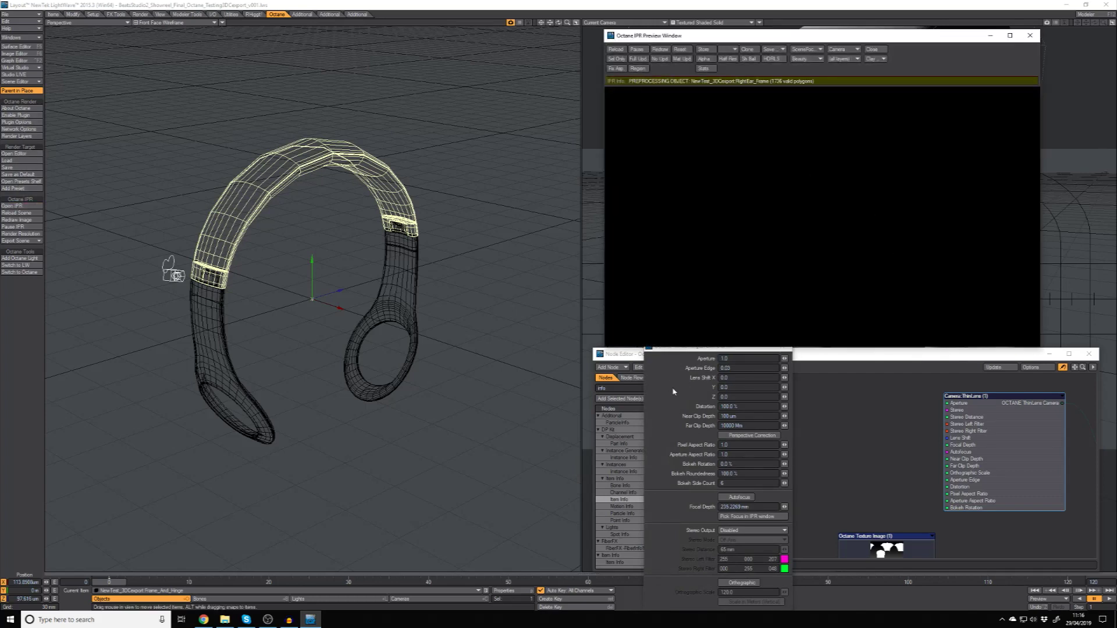
{"action": "left_click_drag", "start_coordinate": [685, 350], "coordinate": [468, 244]}
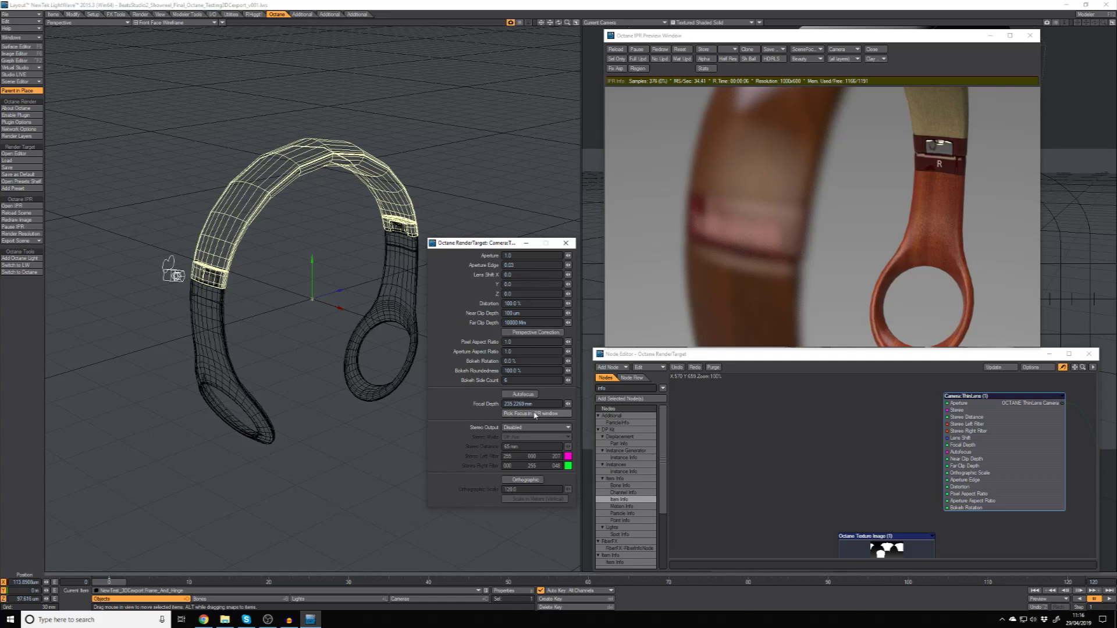
- Pick the camera focus in the IPR preview on the wireless label and again on the right-ear band, closing the lens settings
{"action": "left_click", "coordinate": [779, 224]}
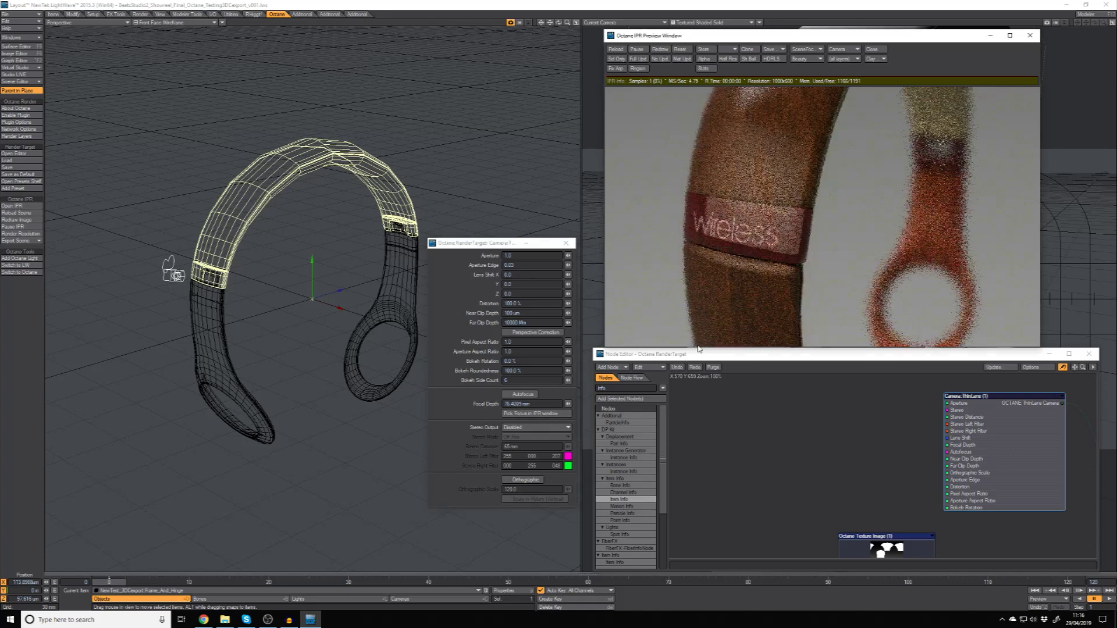
{"action": "left_click", "coordinate": [532, 416]}
{"action": "left_click", "coordinate": [937, 194]}
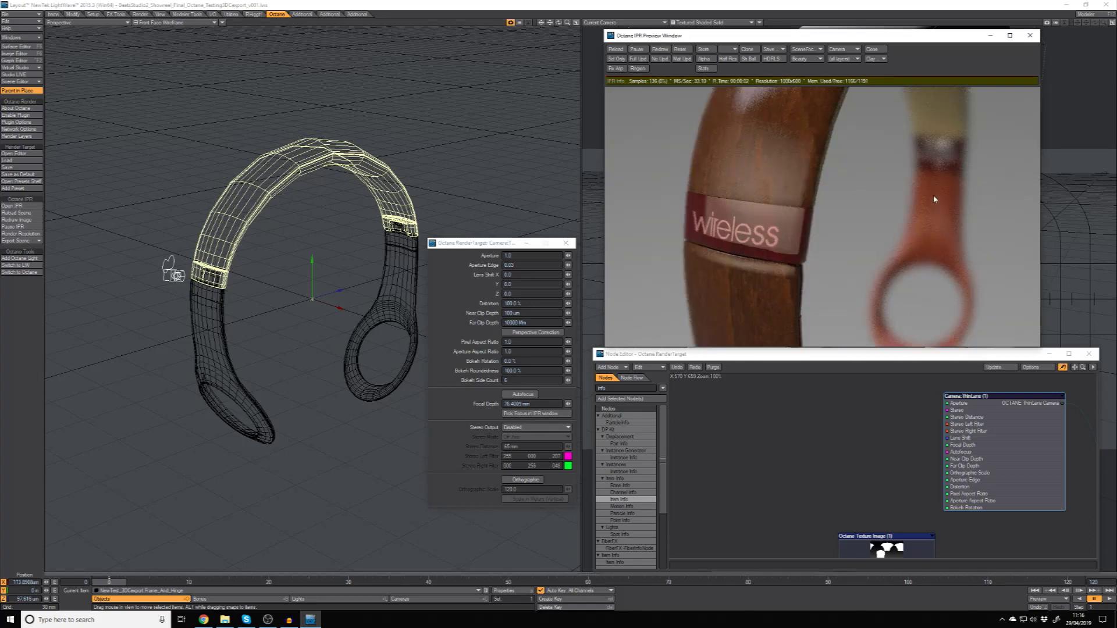
{"action": "left_click", "coordinate": [564, 243]}
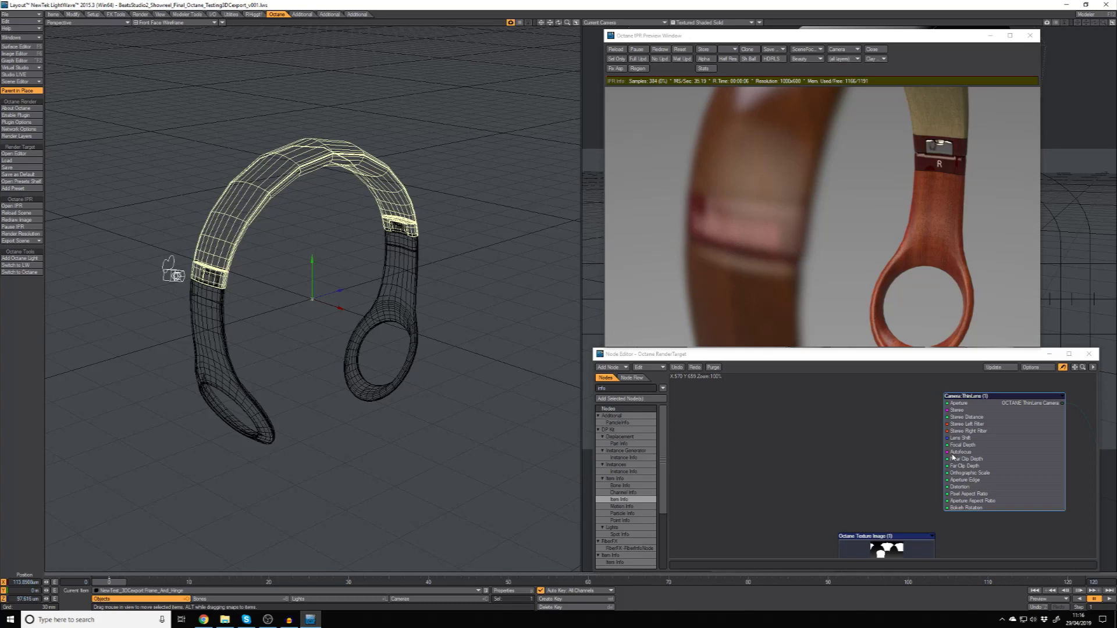
- Add a null object named CameraFocalPoint to the scene
{"action": "left_click_drag", "start_coordinate": [968, 468], "coordinate": [970, 445], "text": "alt"}
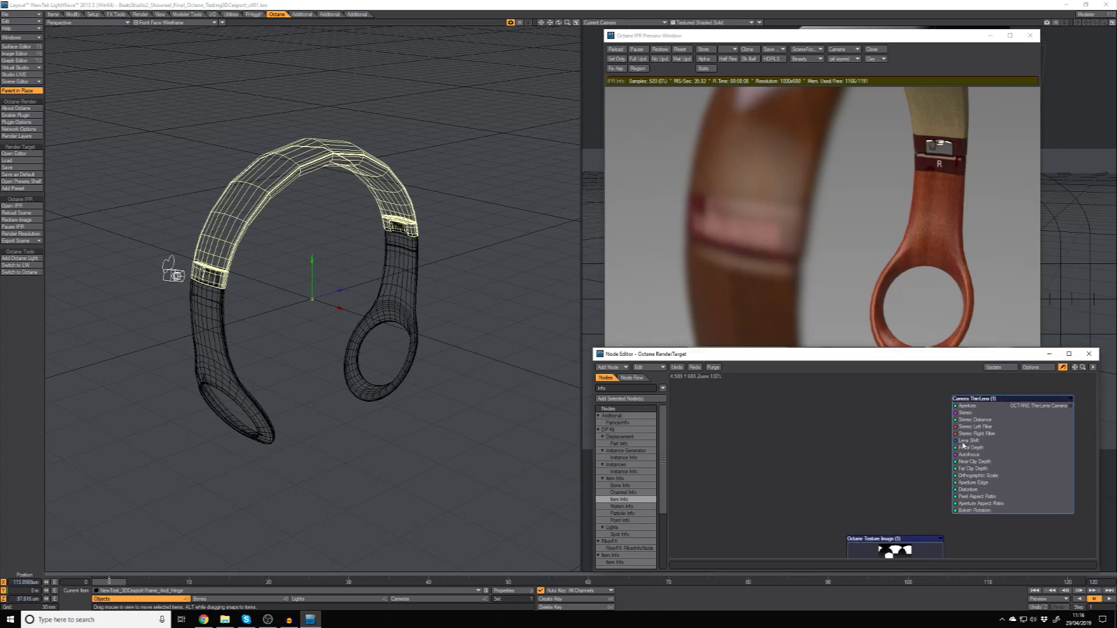
{"action": "left_click", "coordinate": [52, 15]}
{"action": "left_click", "coordinate": [28, 146]}
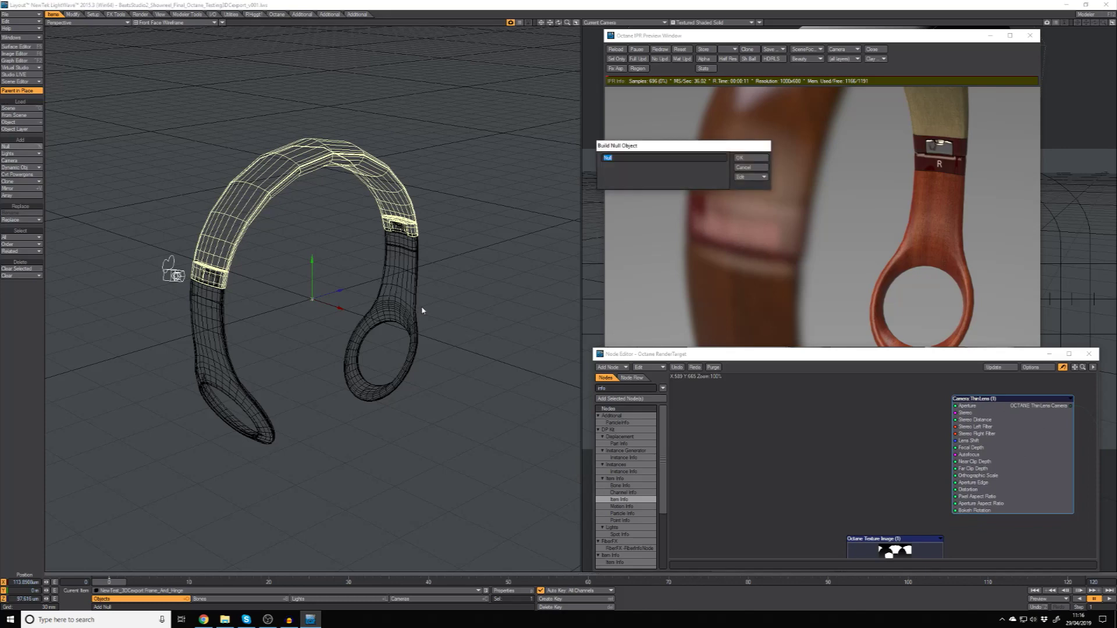
{"action": "type", "text": "CameraFocu"}
{"action": "key", "text": "Return"}
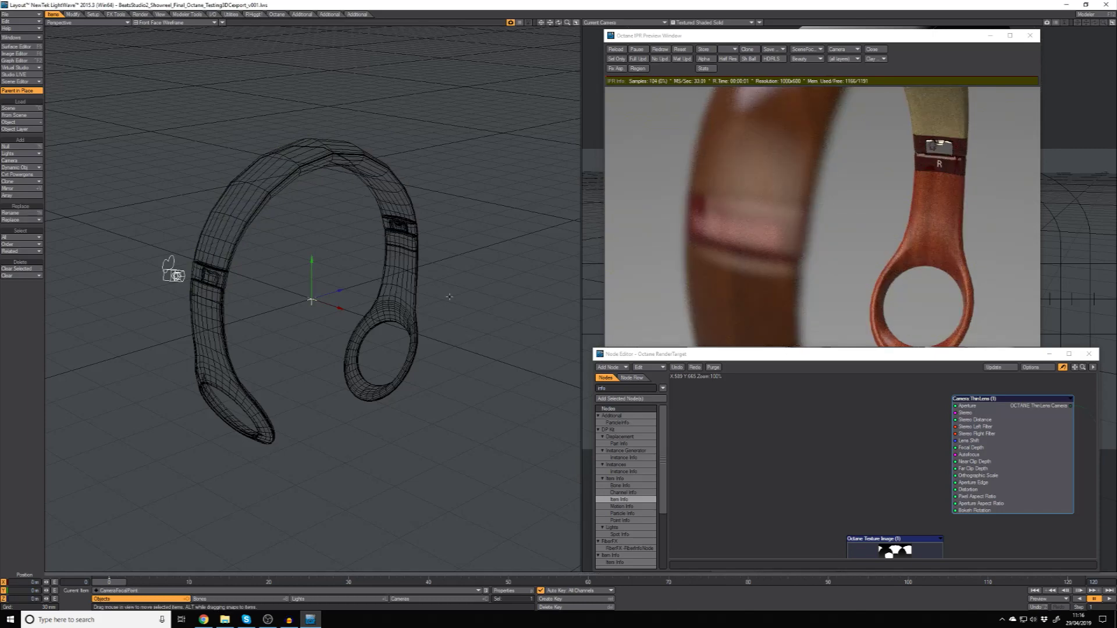
- Add a second null object named Sliders
{"action": "left_click", "coordinate": [29, 147]}
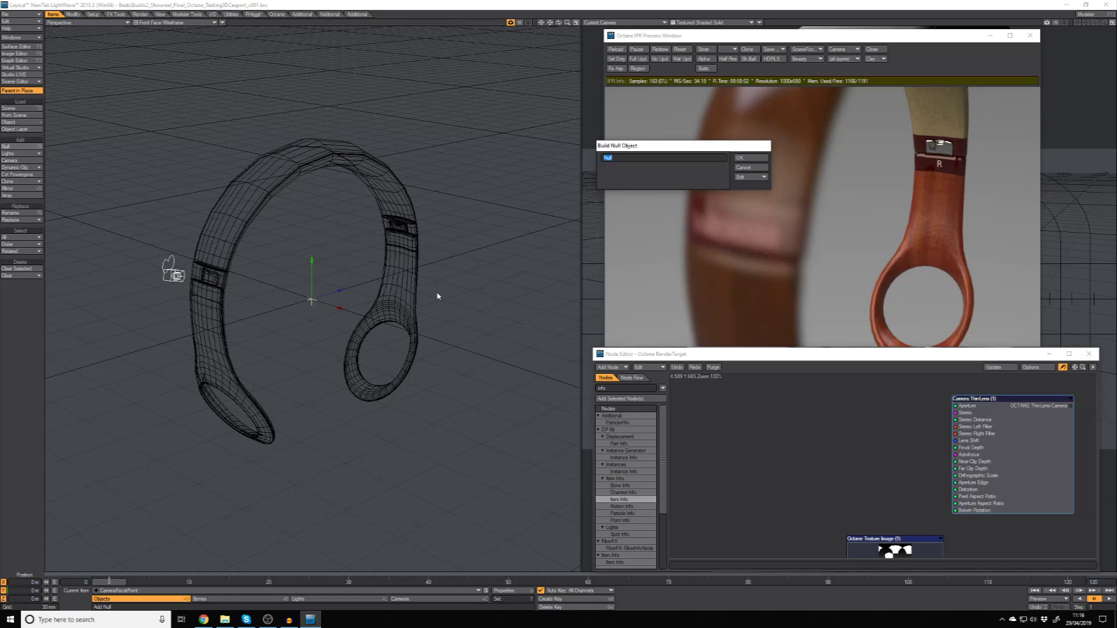
{"action": "type", "text": "Sk"}
{"action": "key", "text": "Return"}
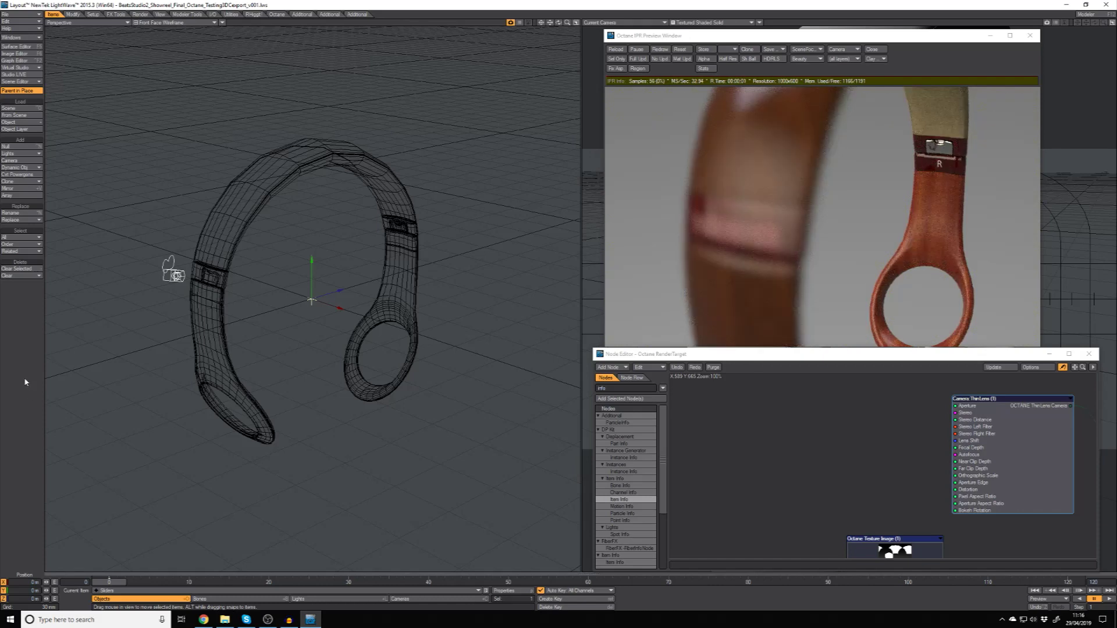
- In the Scene Editor, colour the Sliders null red and the CameraFocalPoint null magenta, and close the editor
{"action": "key", "text": "ctrl+F1"}
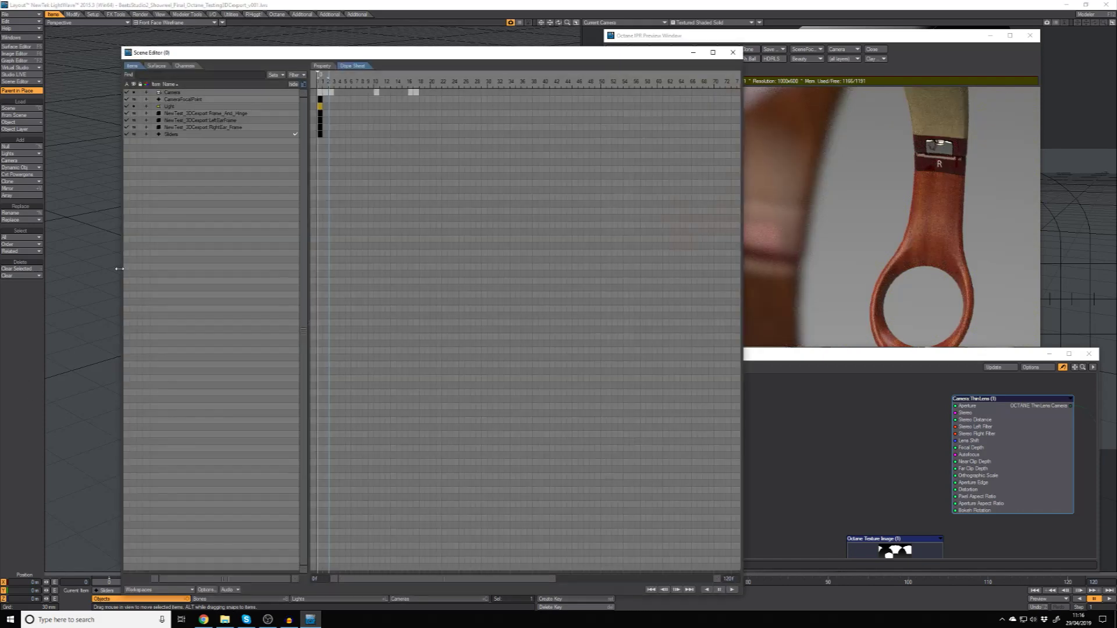
{"action": "left_click", "coordinate": [146, 133]}
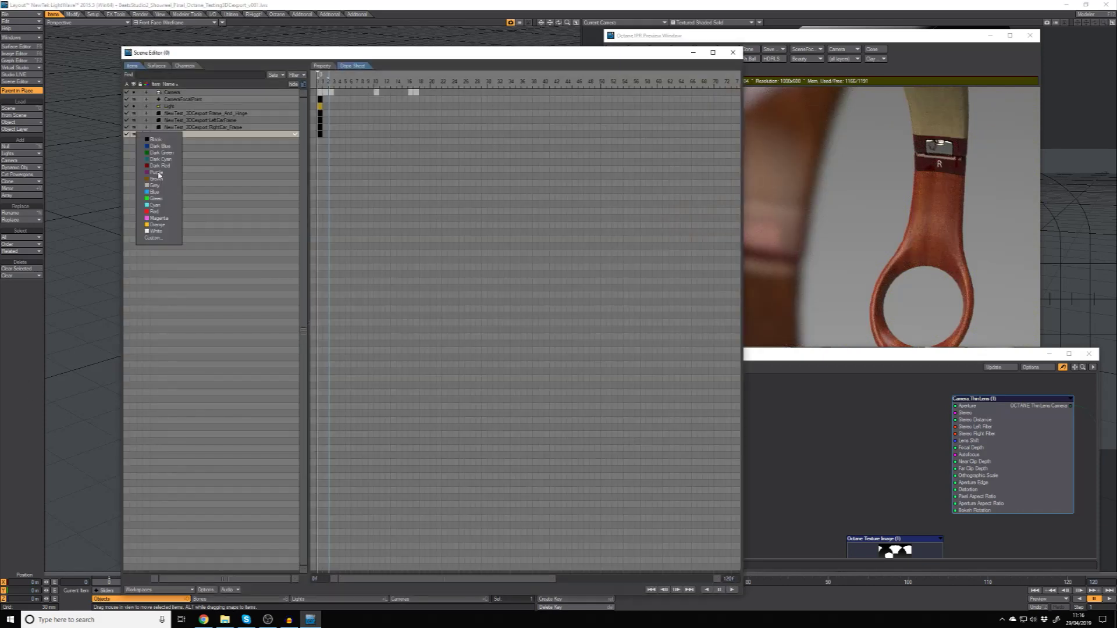
{"action": "left_click", "coordinate": [154, 213]}
{"action": "left_click", "coordinate": [157, 99]}
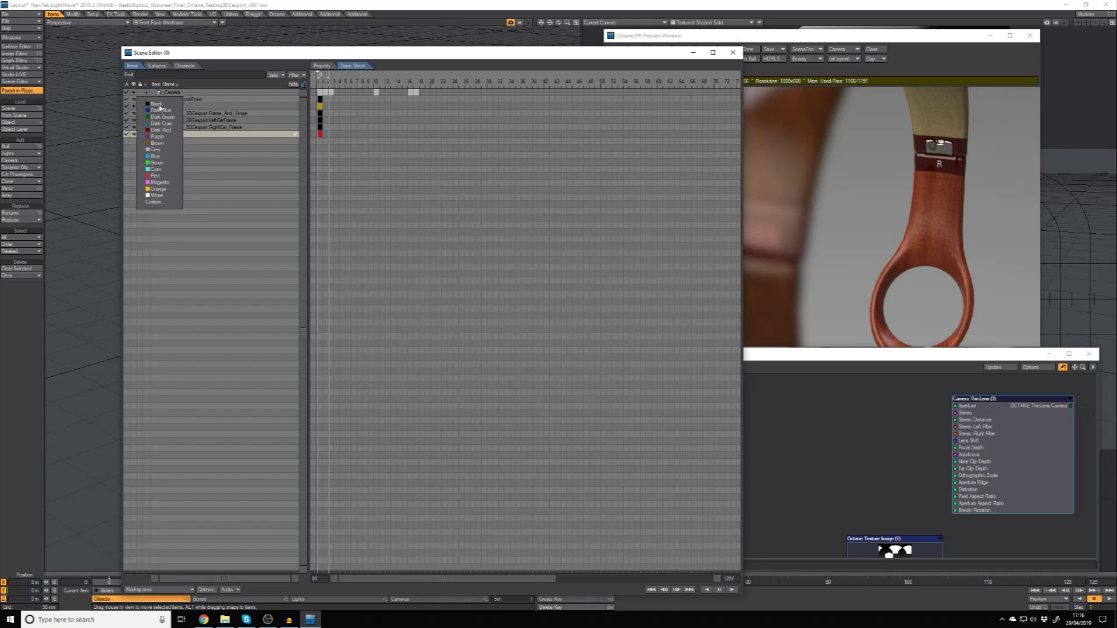
{"action": "left_click", "coordinate": [154, 184]}
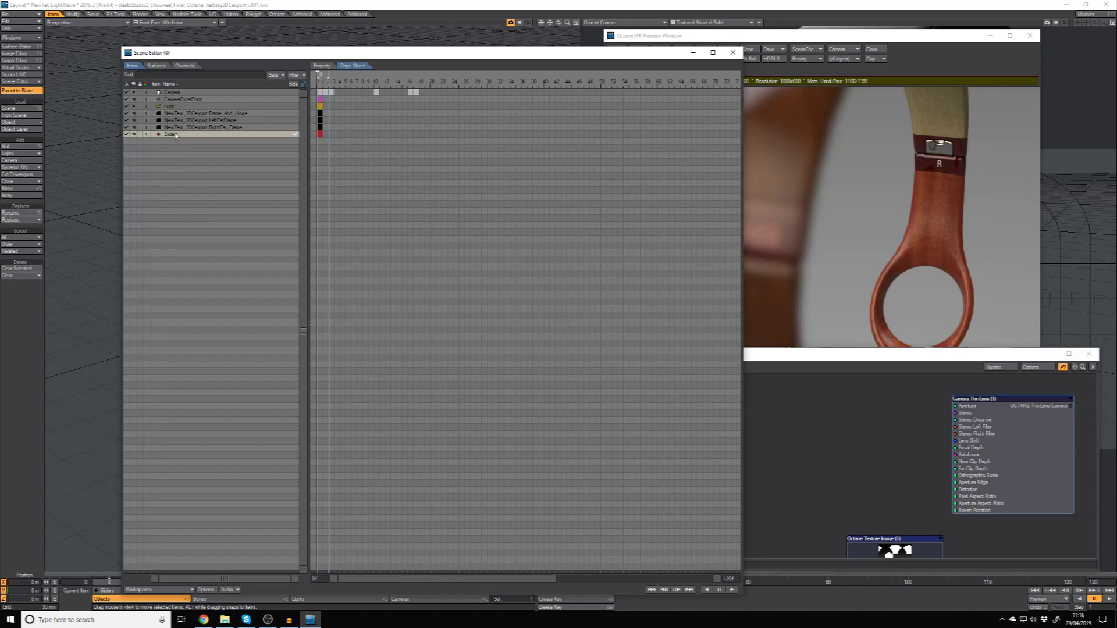
{"action": "left_click", "coordinate": [733, 53]}
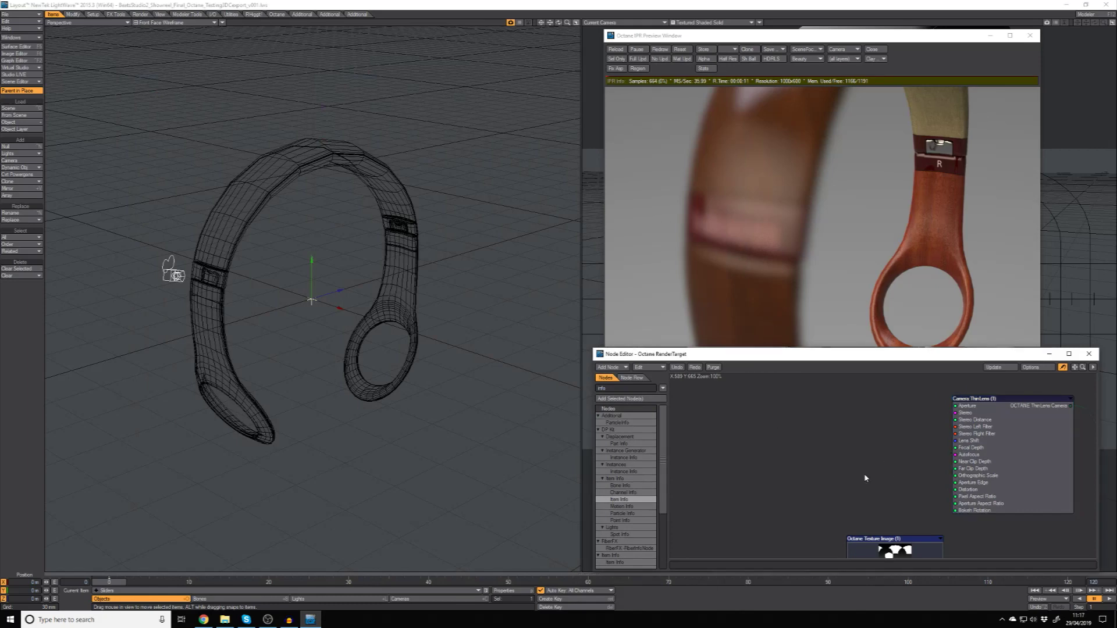
- Search the node list for scalar and add two Scalar constant nodes beside the Camera ThinLens node
{"action": "left_click_drag", "start_coordinate": [1010, 469], "coordinate": [1017, 477]}
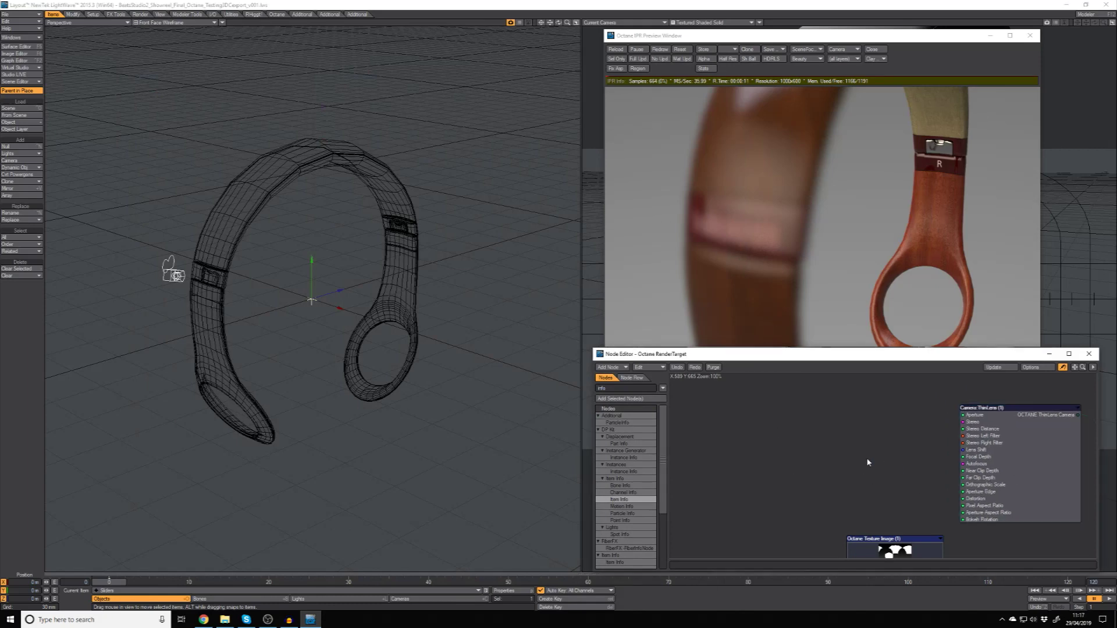
{"action": "right_click", "coordinate": [822, 419]}
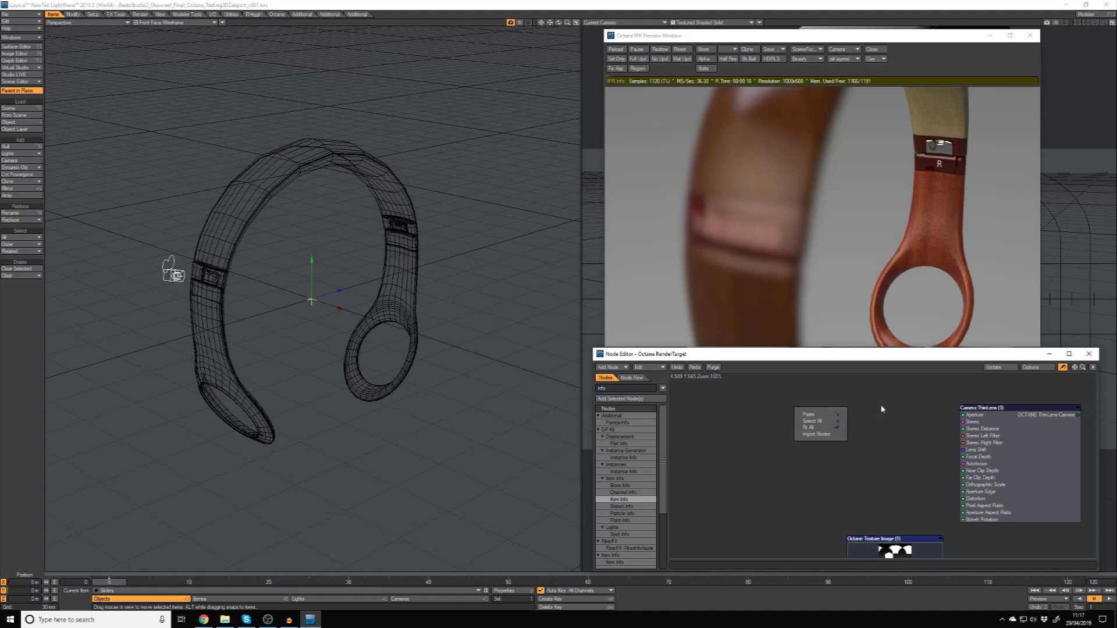
{"action": "key", "text": "BackSpace"}
{"action": "key", "text": "BackSpace"}
{"action": "key", "text": "BackSpace"}
{"action": "key", "text": "BackSpace"}
{"action": "type", "text": "s"}
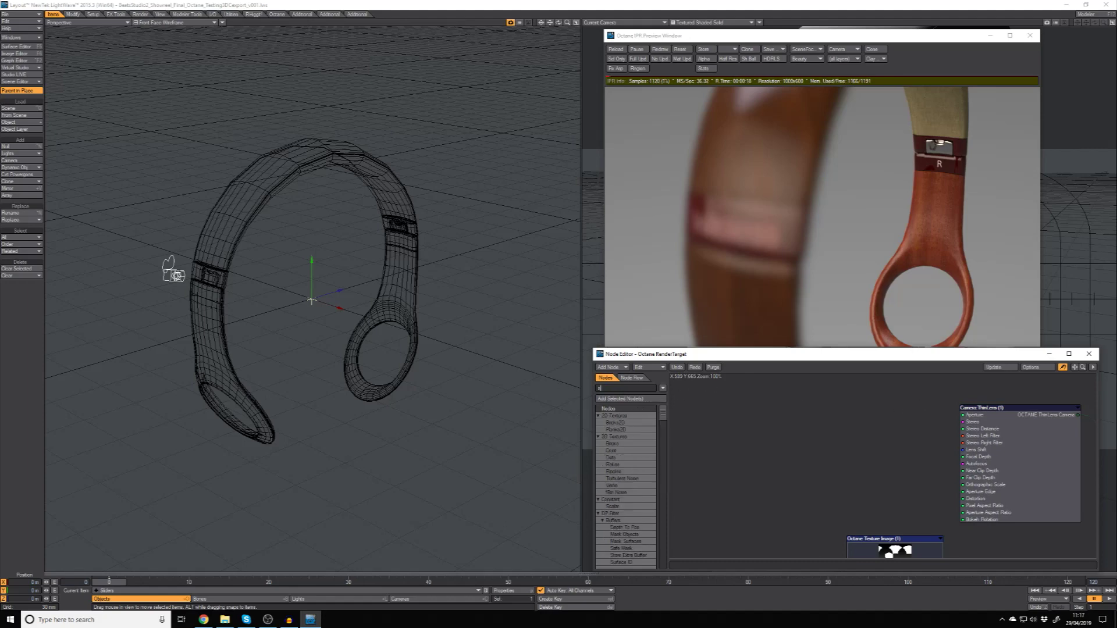
{"action": "type", "text": "calar"}
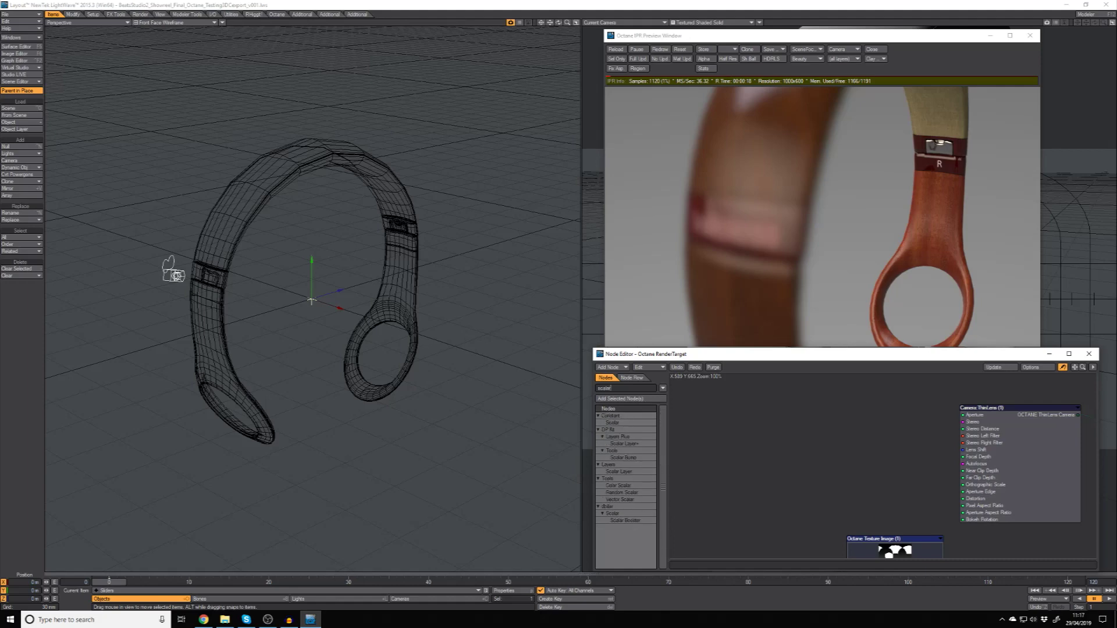
{"action": "left_click_drag", "start_coordinate": [613, 423], "coordinate": [858, 436]}
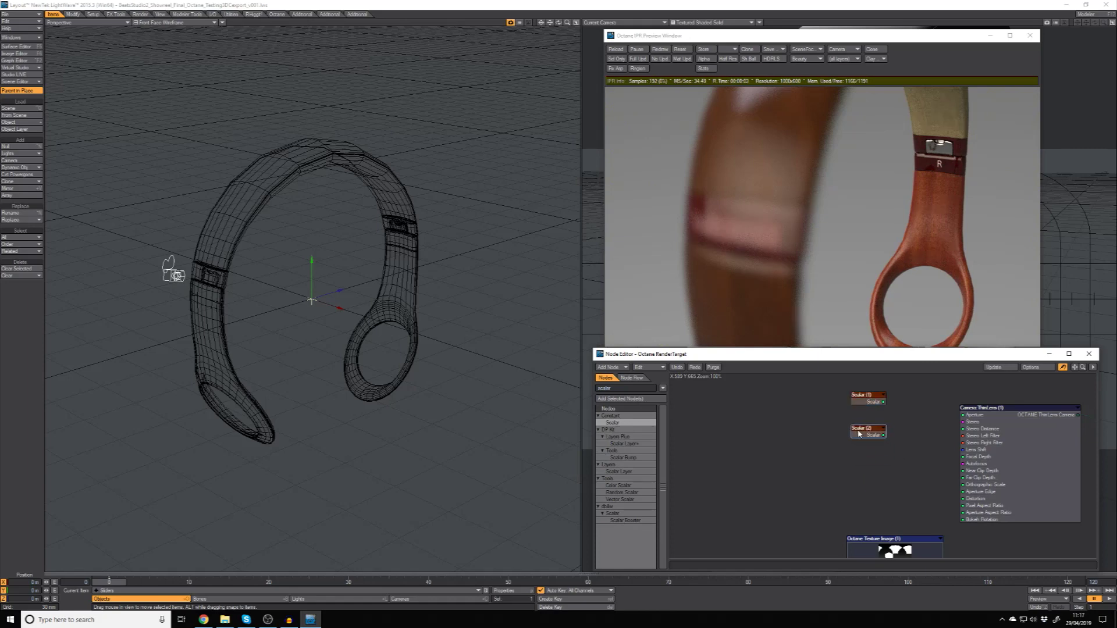
- Rename the first Scalar node as Aperture
{"action": "left_click", "coordinate": [873, 404]}
{"action": "key", "text": "ctrl+r"}
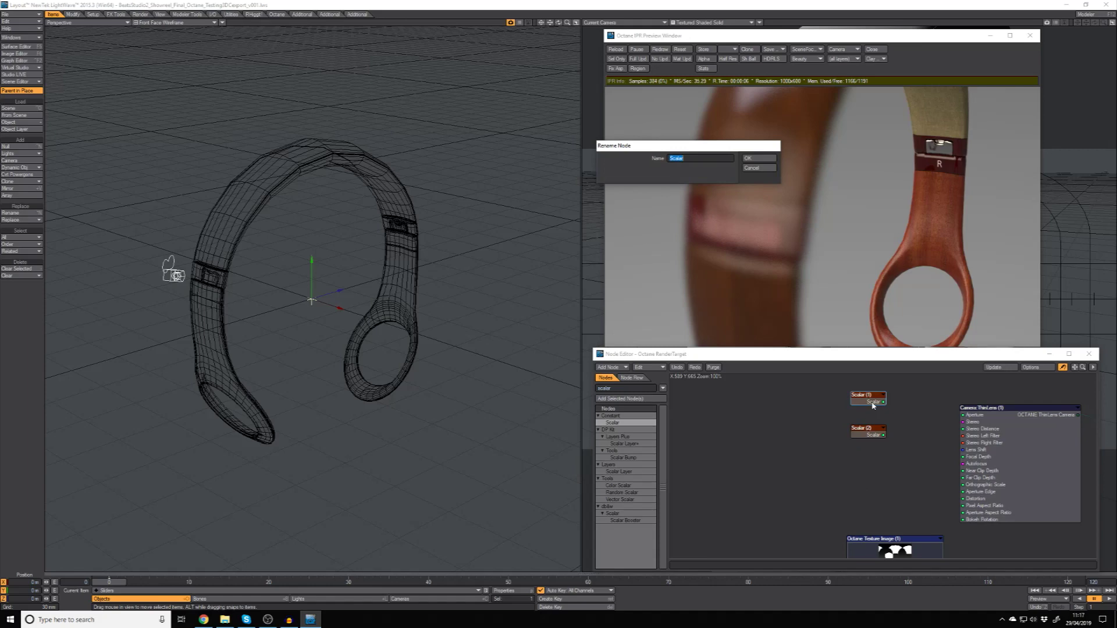
{"action": "type", "text": "Ap"}
{"action": "type", "text": "re"}
{"action": "key", "text": "Return"}
{"action": "left_click", "coordinate": [868, 436]}
{"action": "double_click", "coordinate": [869, 436]}
{"action": "type", "text": "Ap"}
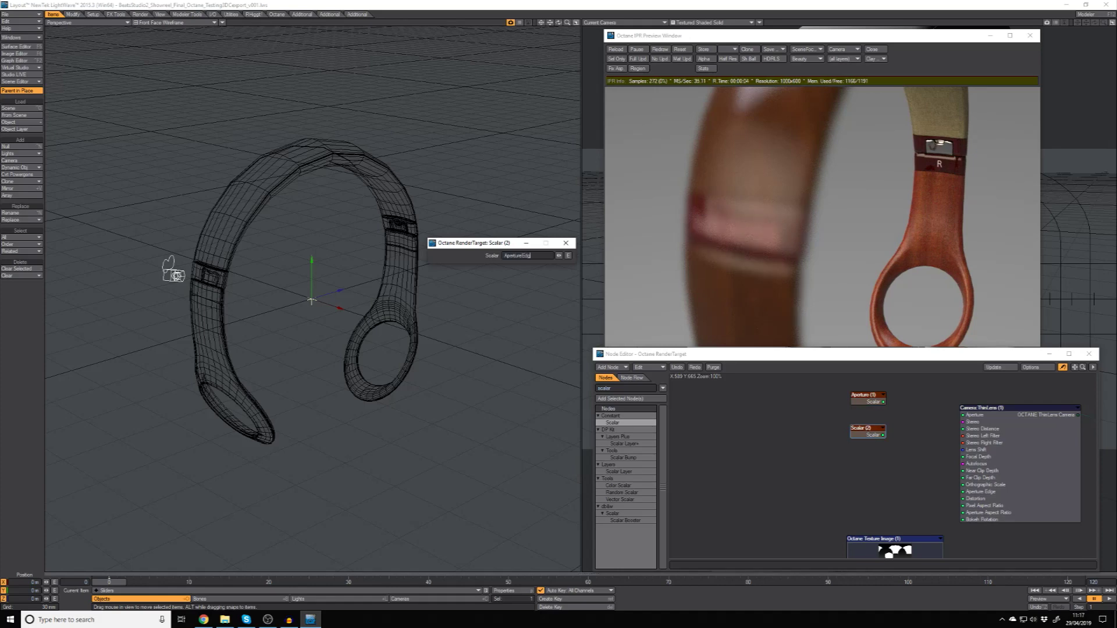
{"action": "key", "text": "Return"}
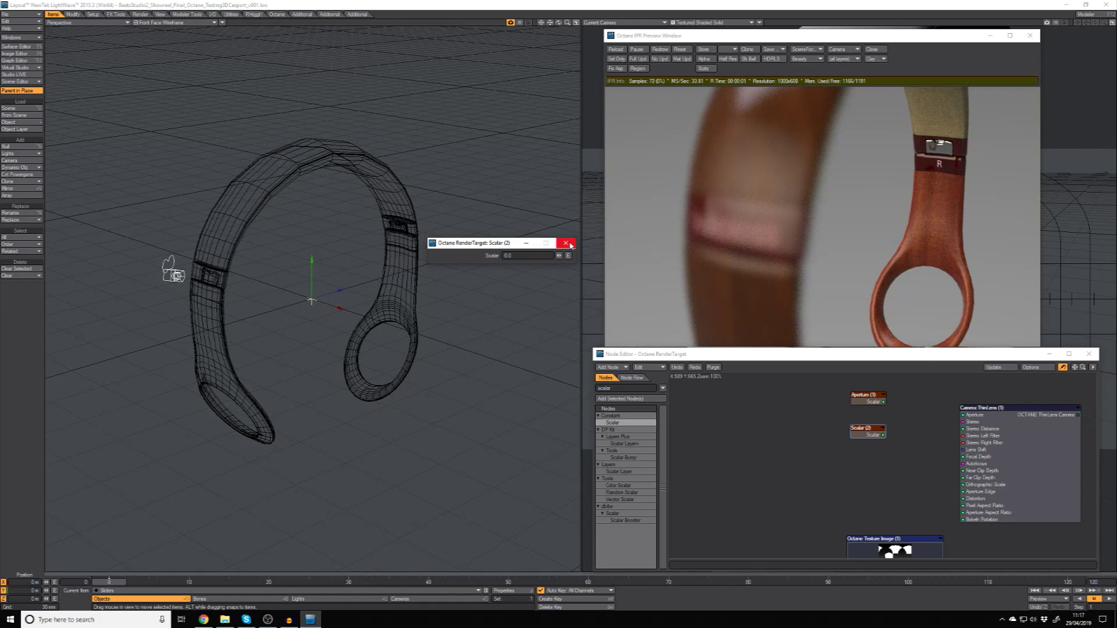
{"action": "left_click", "coordinate": [569, 243]}
- Connect the Aperture scalar to the ThinLens Aperture input, and the second scalar, renamed ApertureEdge, to the Aperture Edge input
{"action": "left_click_drag", "start_coordinate": [883, 401], "coordinate": [958, 415]}
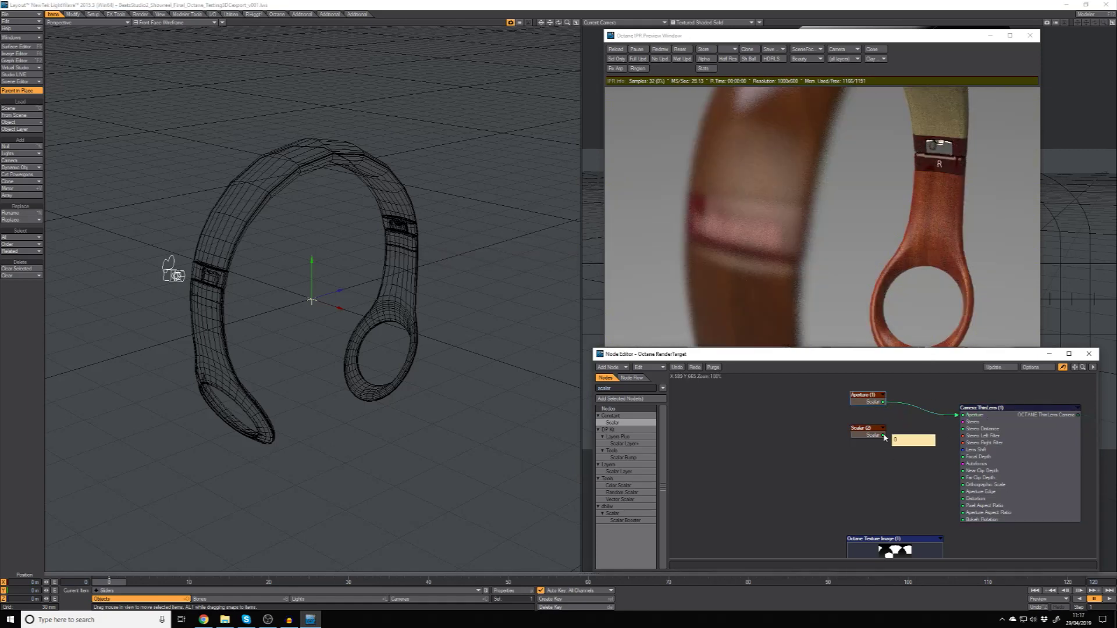
{"action": "left_click", "coordinate": [860, 434]}
{"action": "type", "text": "r"}
{"action": "type", "text": "A"}
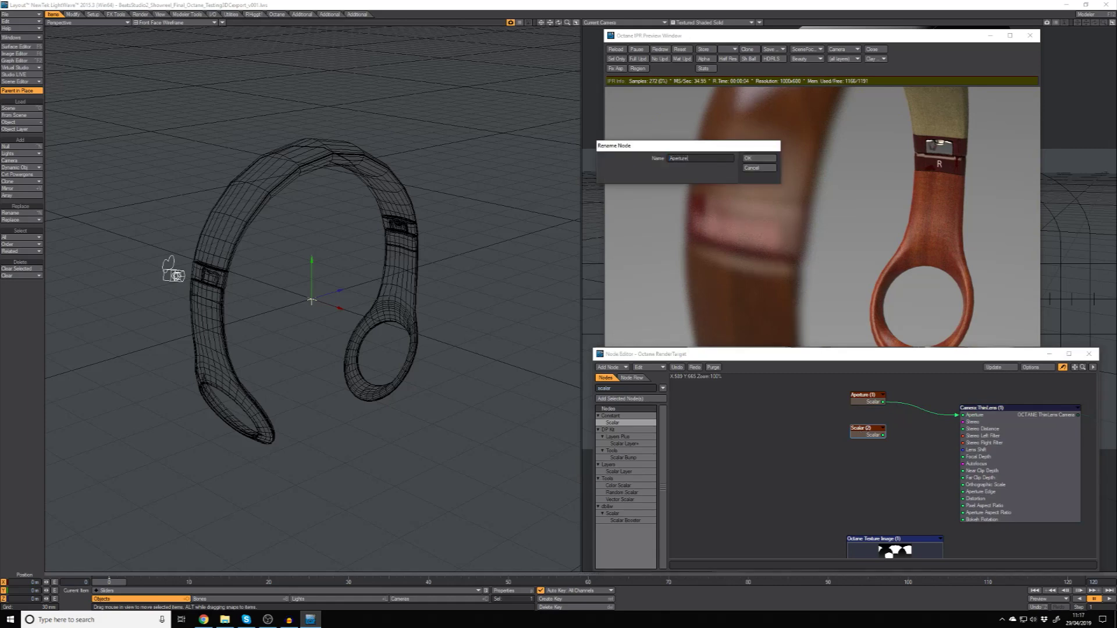
{"action": "key", "text": "Return"}
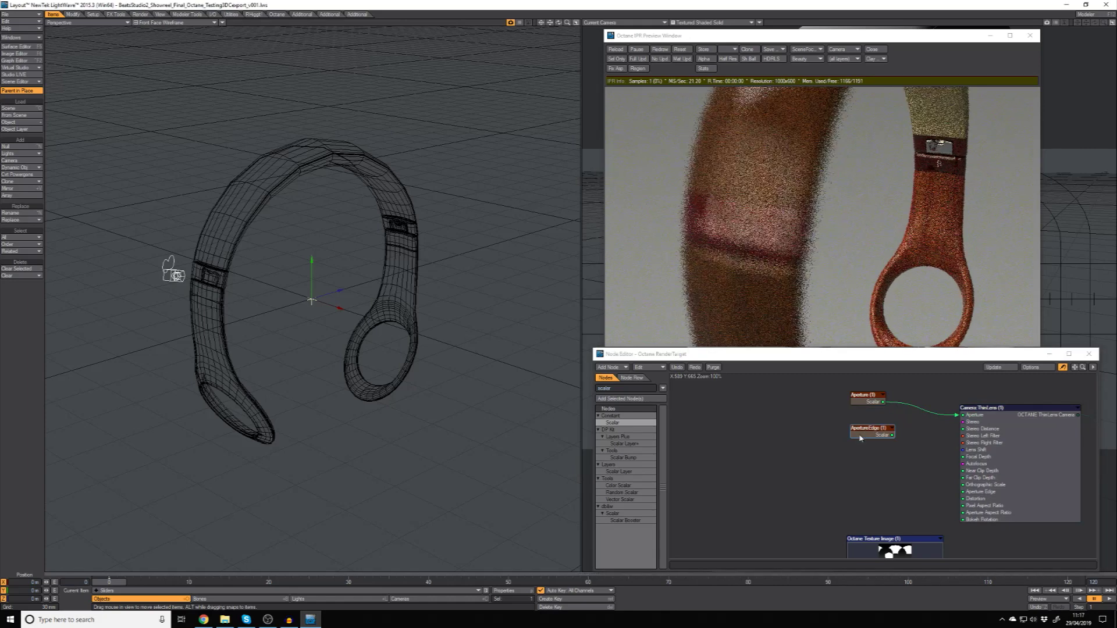
{"action": "left_click_drag", "start_coordinate": [891, 435], "coordinate": [963, 491]}
{"action": "left_click_drag", "start_coordinate": [889, 434], "coordinate": [879, 437]}
- Set the Aperture scalar to 3 and the ApertureEdge scalar to 0.002
{"action": "double_click", "coordinate": [867, 399]}
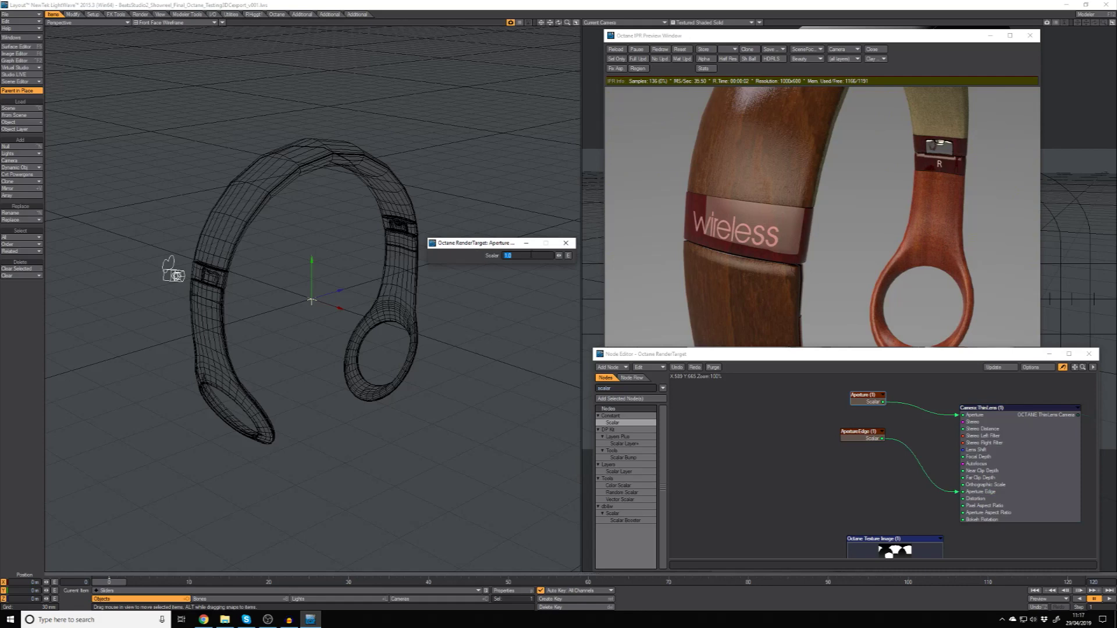
{"action": "type", "text": "3"}
{"action": "key", "text": "Return"}
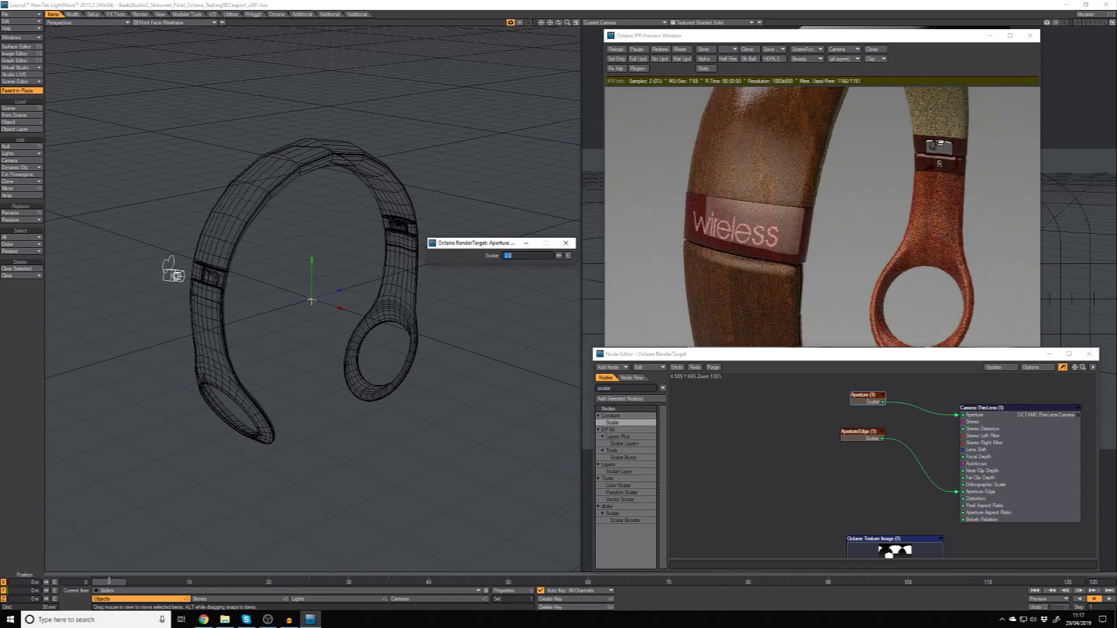
{"action": "left_click", "coordinate": [856, 438]}
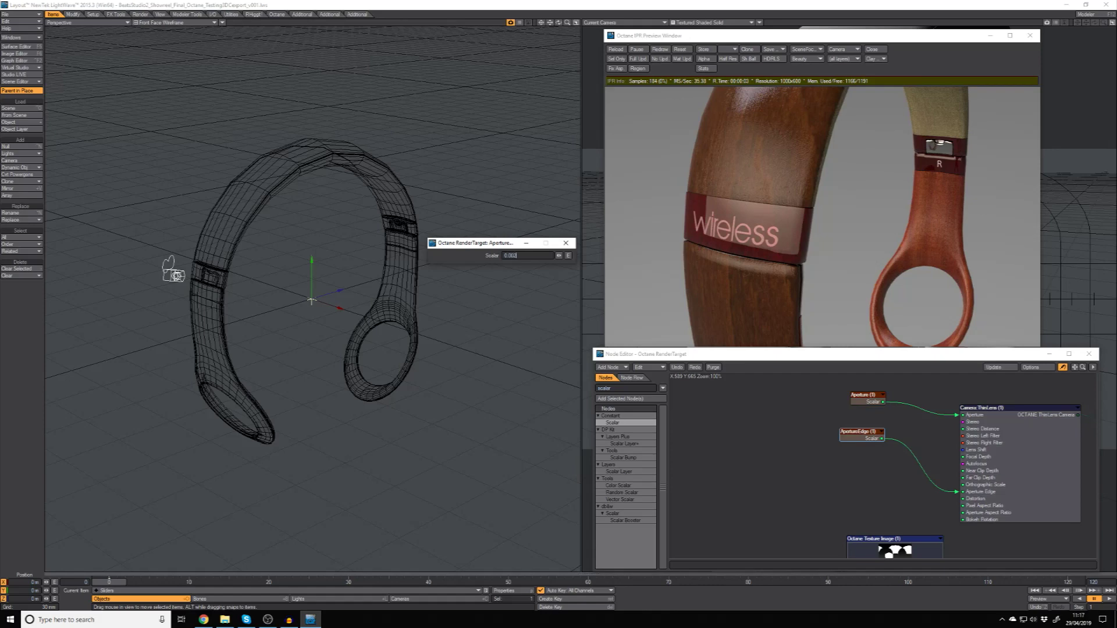
{"action": "type", "text": "0.002"}
{"action": "key", "text": "Return"}
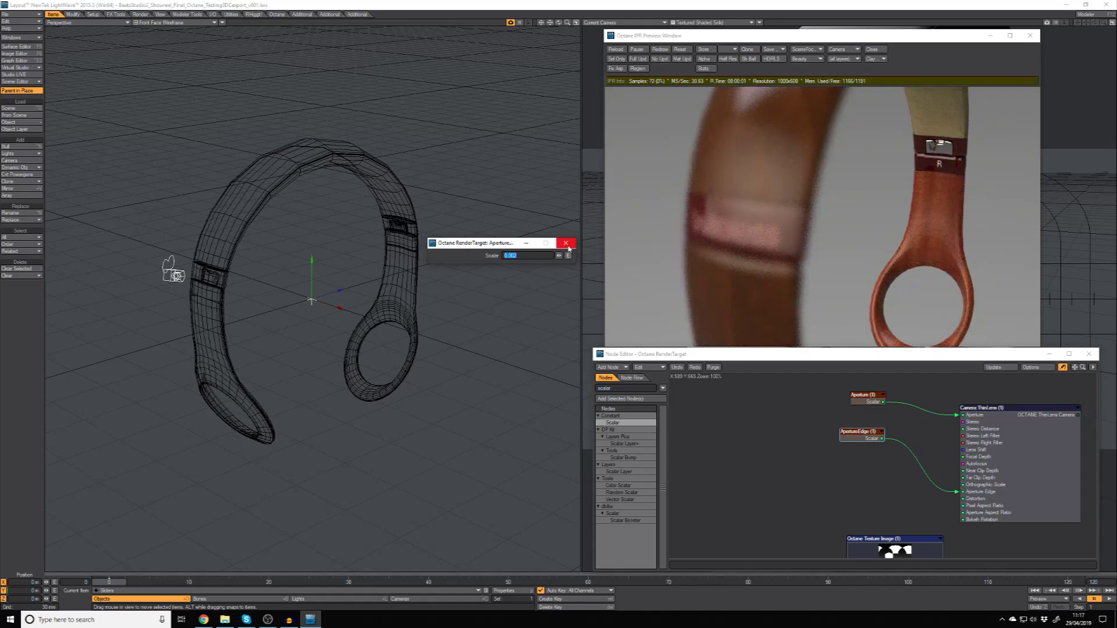
{"action": "left_click", "coordinate": [565, 243]}
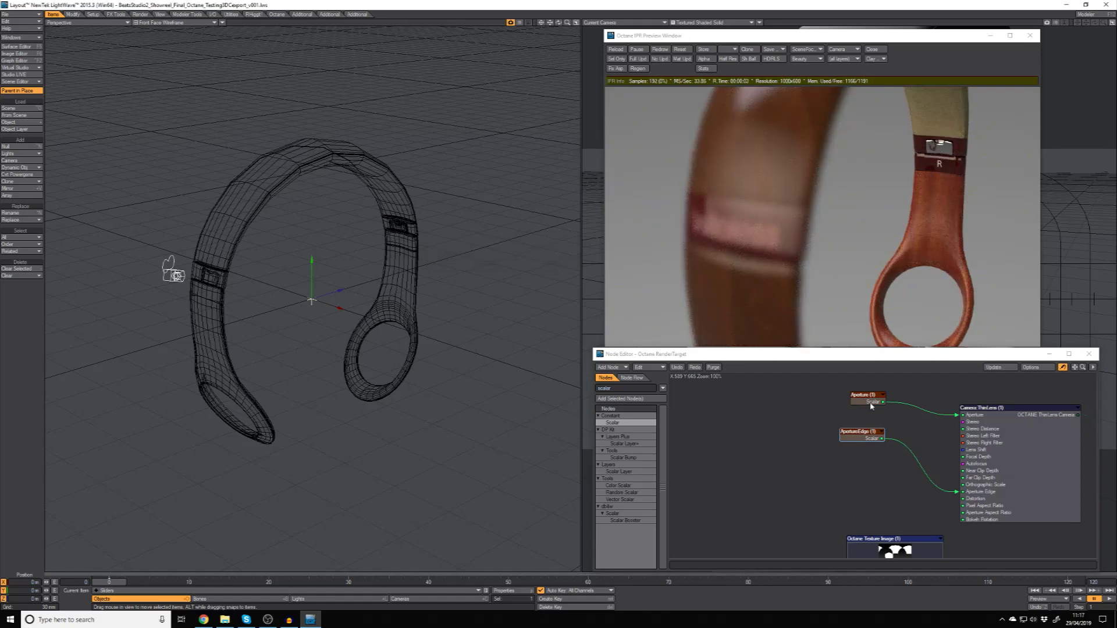
- Pick the camera focus on the wireless label in the IPR preview and close the lens settings
{"action": "double_click", "coordinate": [991, 453]}
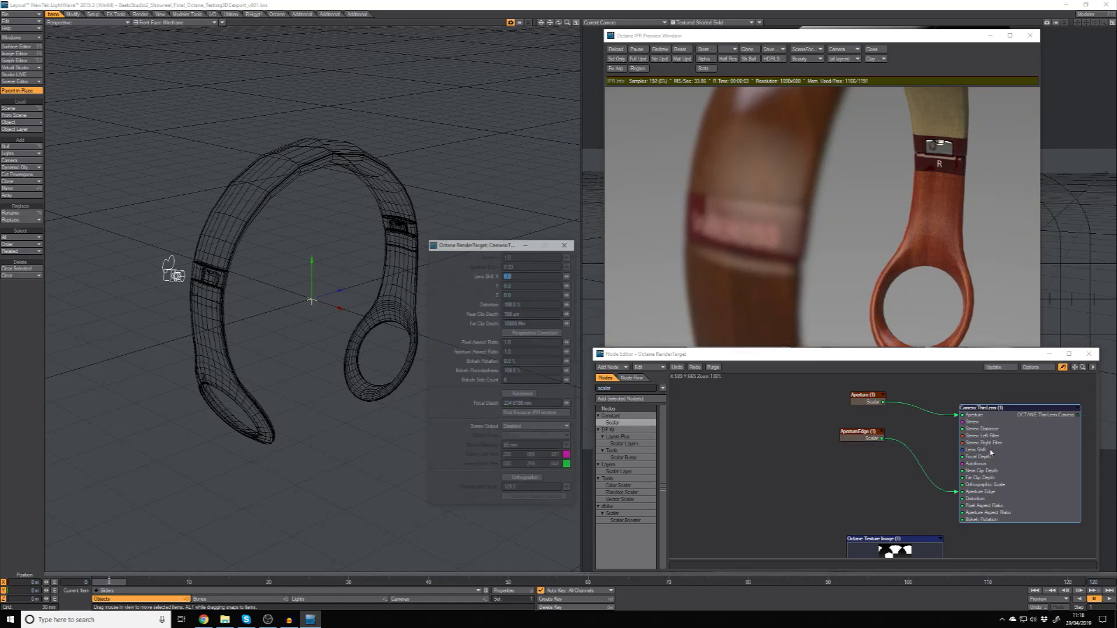
{"action": "left_click", "coordinate": [507, 414]}
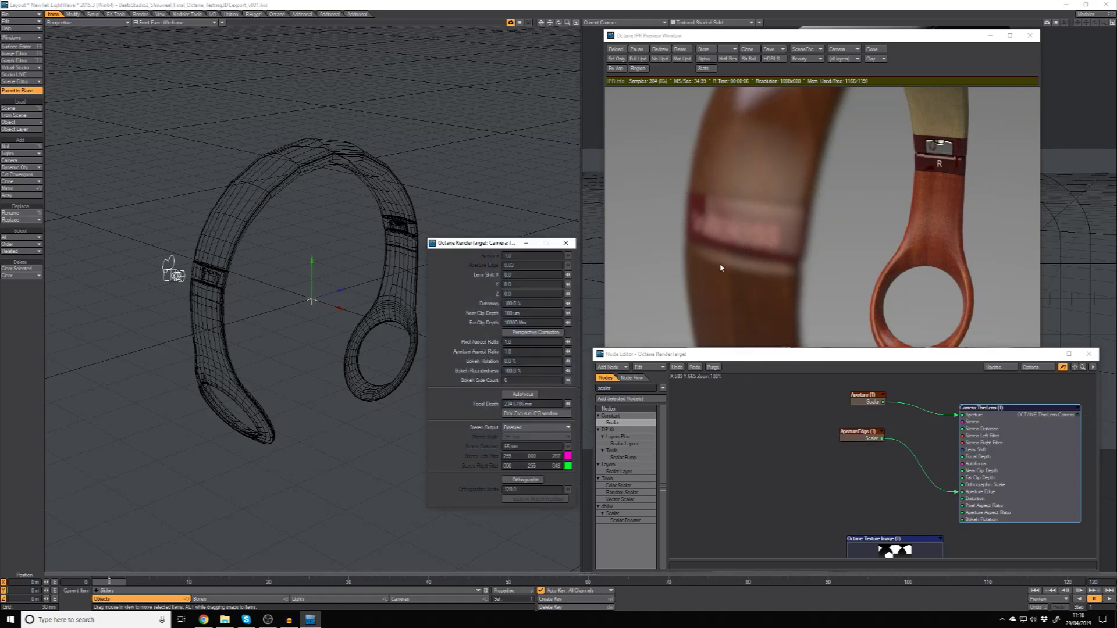
{"action": "left_click", "coordinate": [744, 228]}
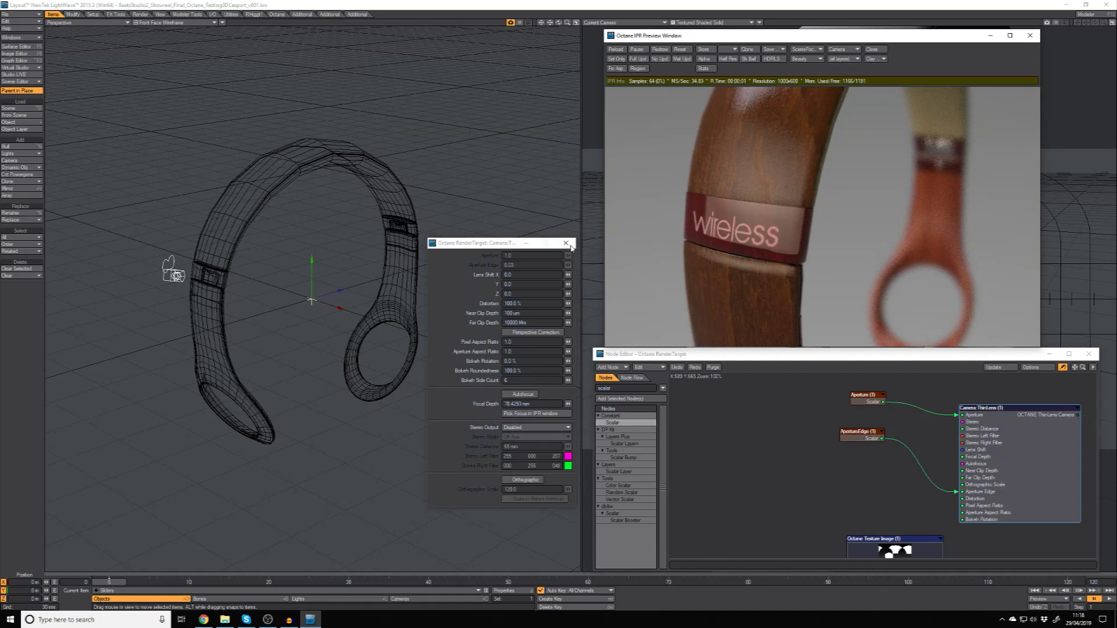
{"action": "left_click", "coordinate": [824, 441]}
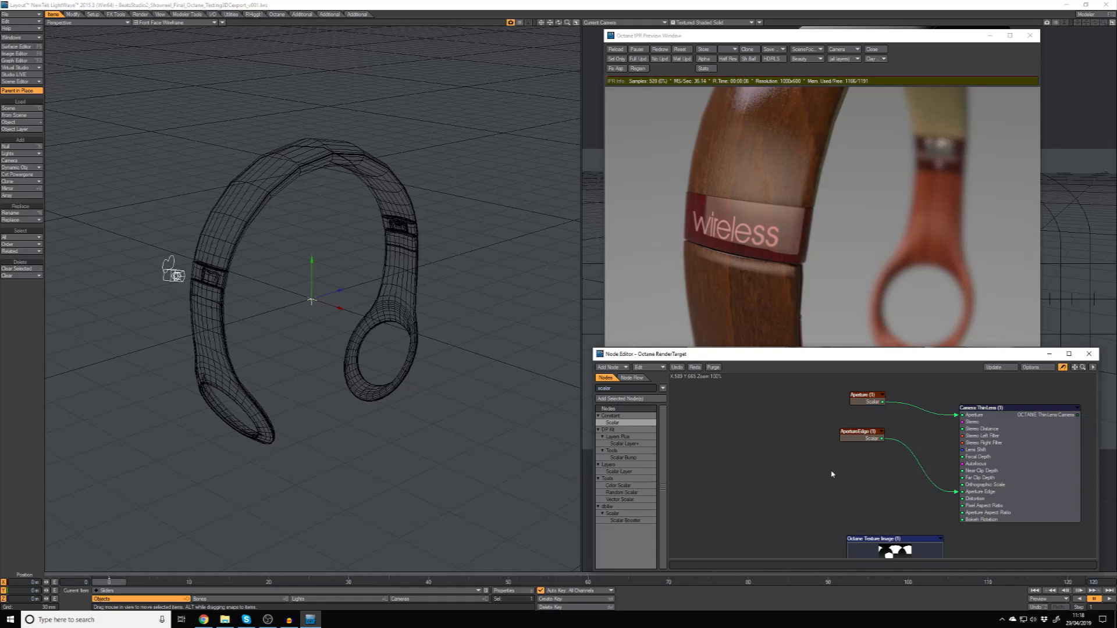
{"action": "double_click", "coordinate": [965, 463]}
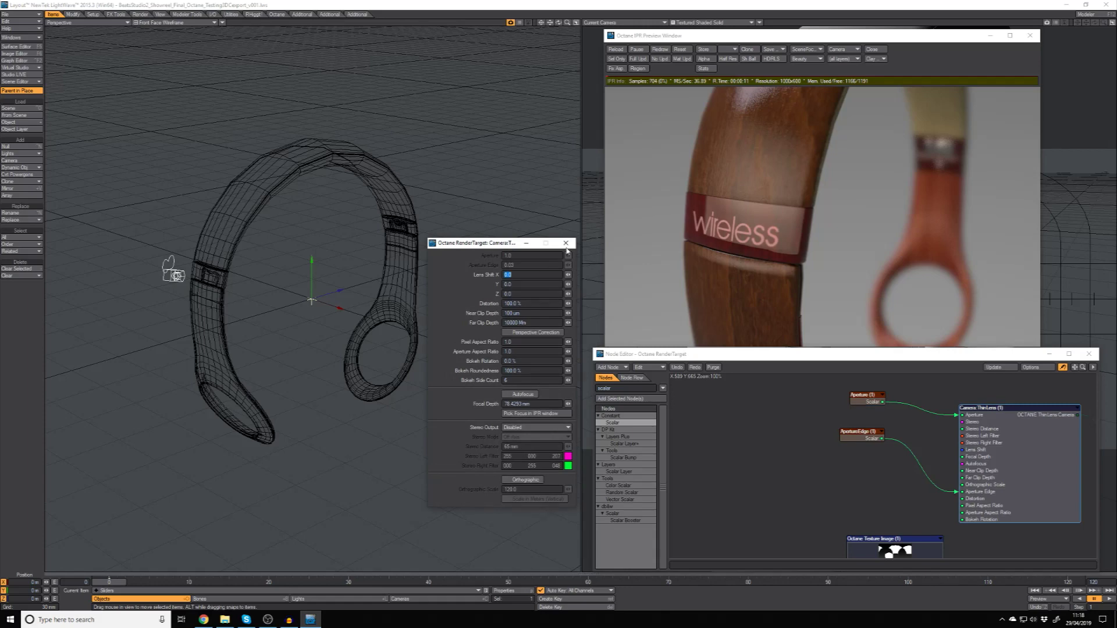
{"action": "left_click", "coordinate": [565, 243]}
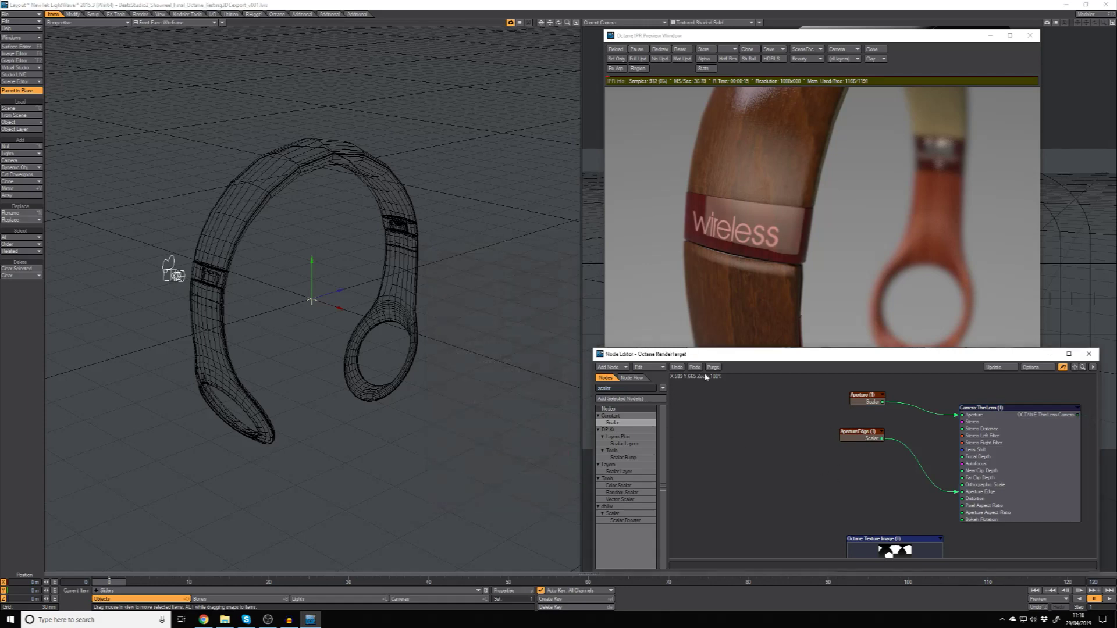
- Add a Distance vector node and connect its Result to the ThinLens Focal Depth input
{"action": "left_click_drag", "start_coordinate": [618, 388], "coordinate": [573, 388]}
{"action": "type", "text": "distance"}
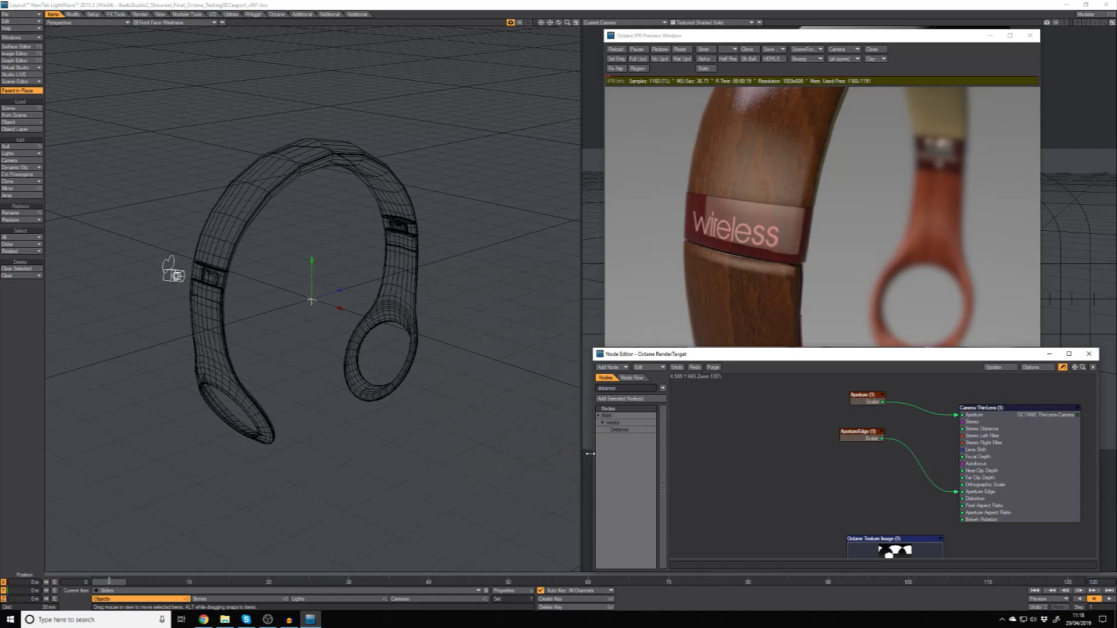
{"action": "double_click", "coordinate": [619, 429]}
{"action": "left_click_drag", "start_coordinate": [875, 459], "coordinate": [963, 461]}
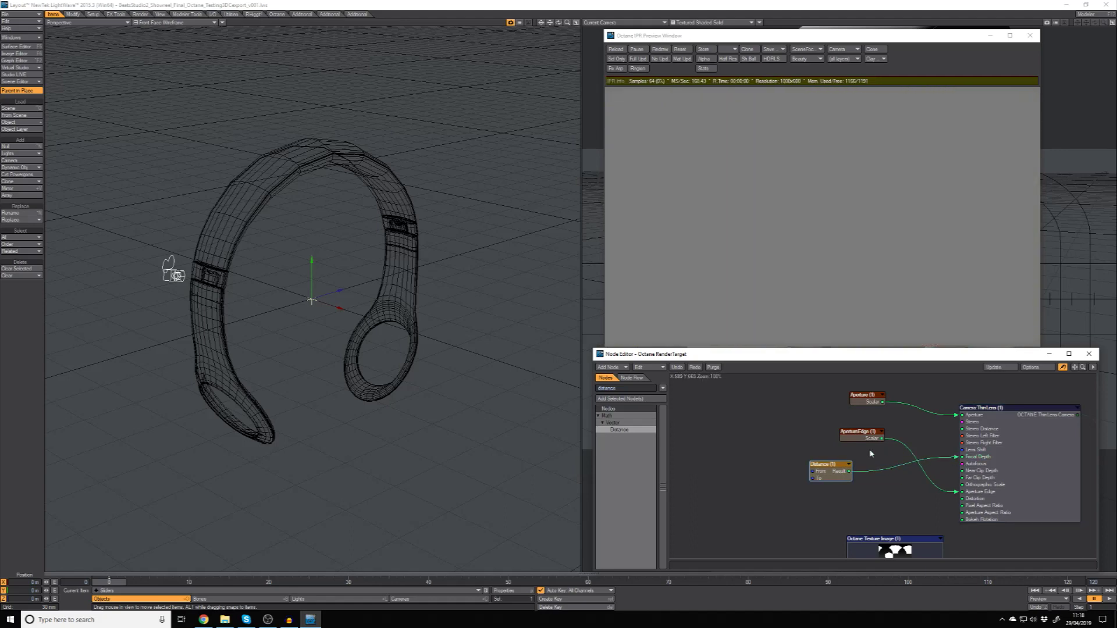
{"action": "left_click_drag", "start_coordinate": [826, 474], "coordinate": [825, 468]}
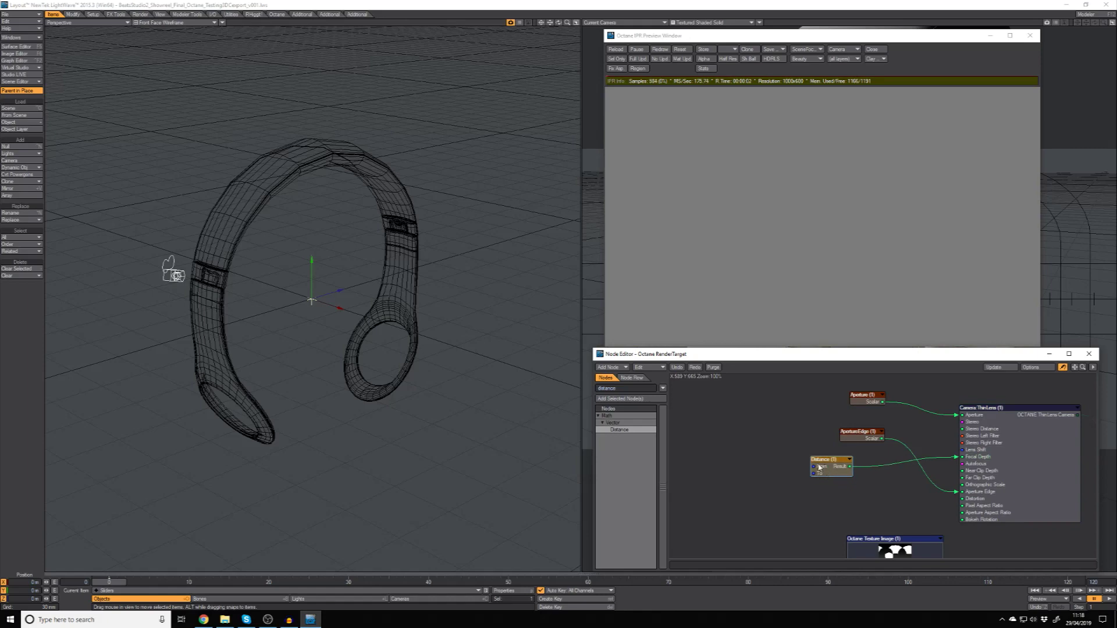
- Add an Item Info node next to the Distance node and rename it Camera
{"action": "double_click", "coordinate": [610, 388]}
{"action": "type", "text": "info"}
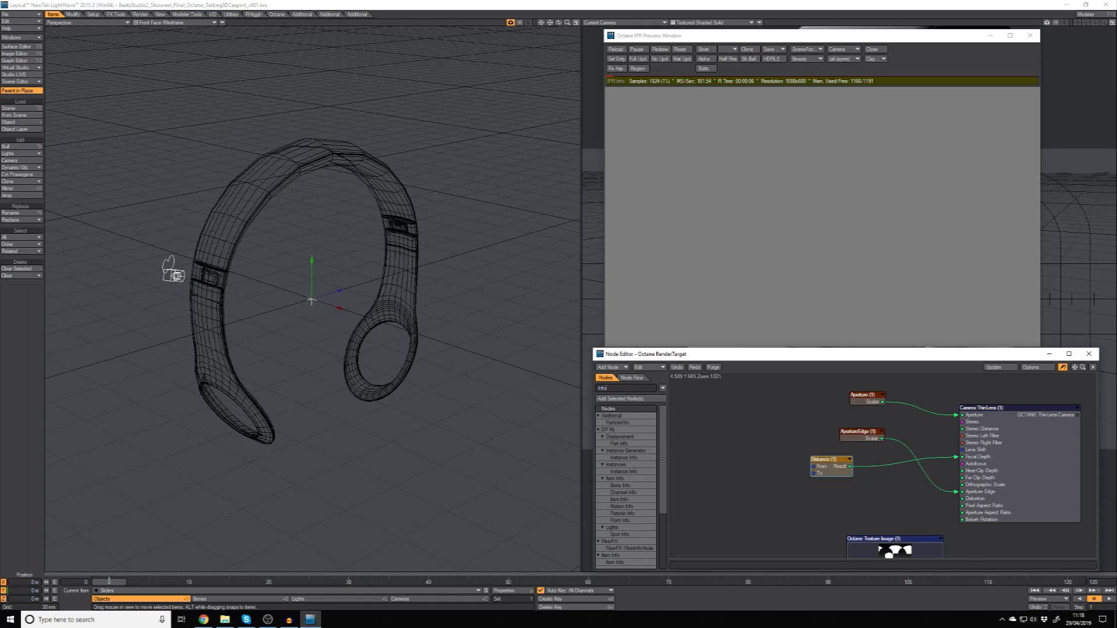
{"action": "left_click", "coordinate": [623, 499]}
{"action": "double_click", "coordinate": [633, 501]}
{"action": "left_click_drag", "start_coordinate": [871, 467], "coordinate": [721, 453]}
{"action": "double_click", "coordinate": [728, 413]}
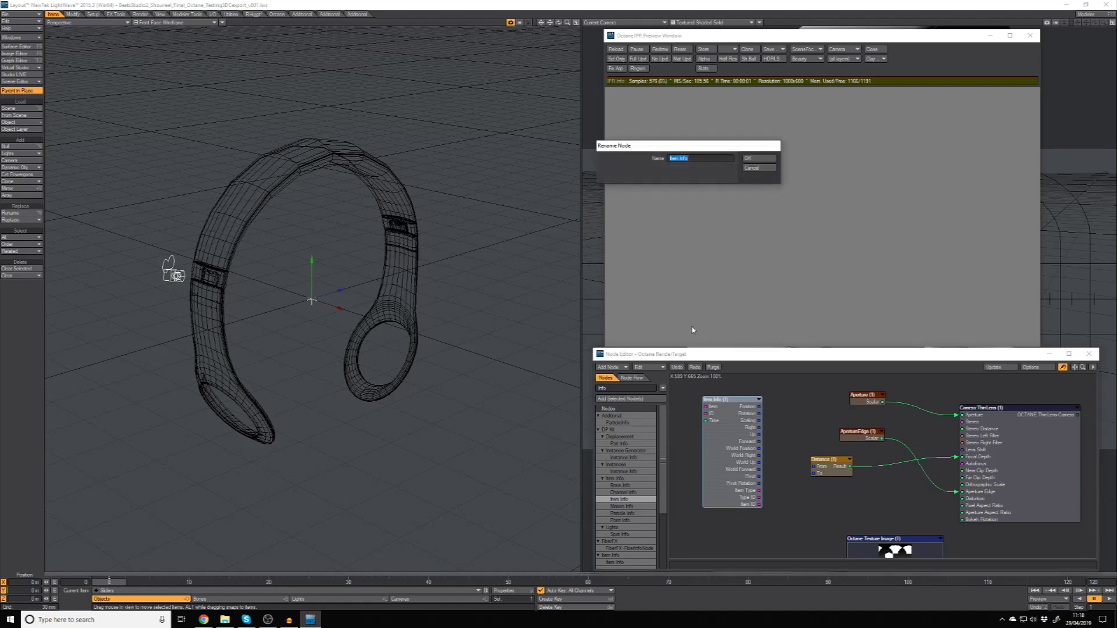
{"action": "type", "text": "Ca"}
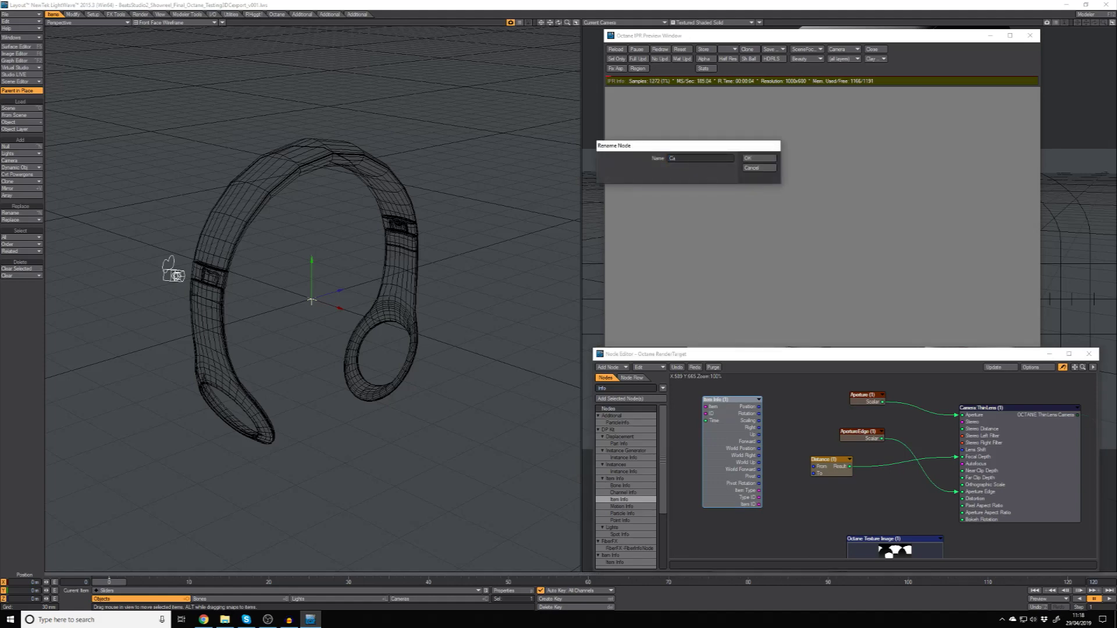
{"action": "type", "text": "mera"}
{"action": "key", "text": "Return"}
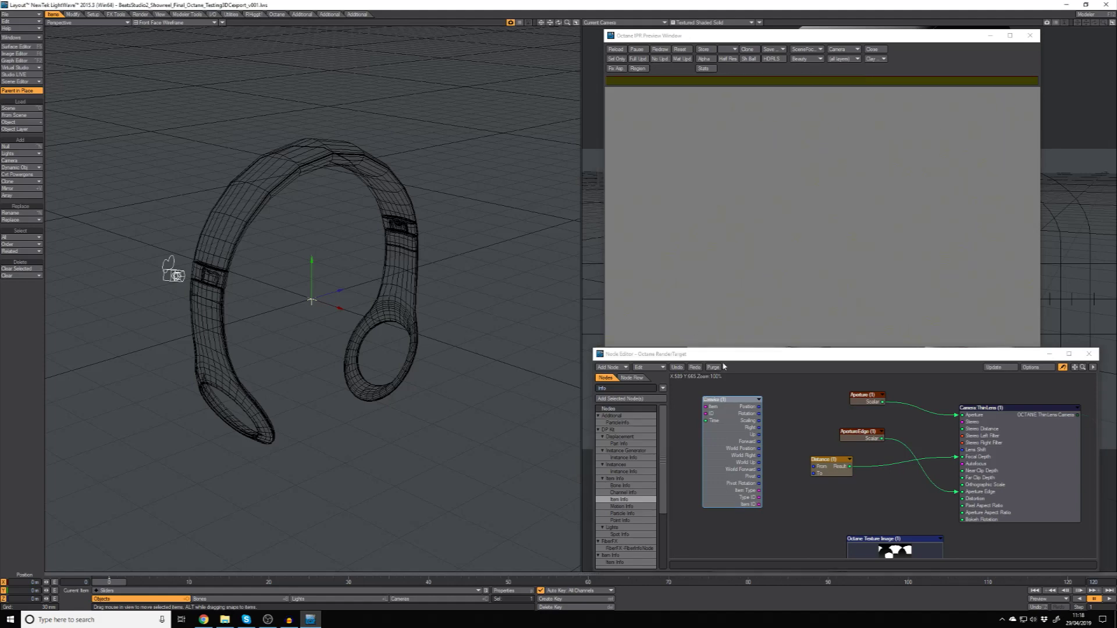
- Set the Camera info node's item to Camera and move the node lower in the graph
{"action": "double_click", "coordinate": [733, 414]}
{"action": "left_click", "coordinate": [535, 256]}
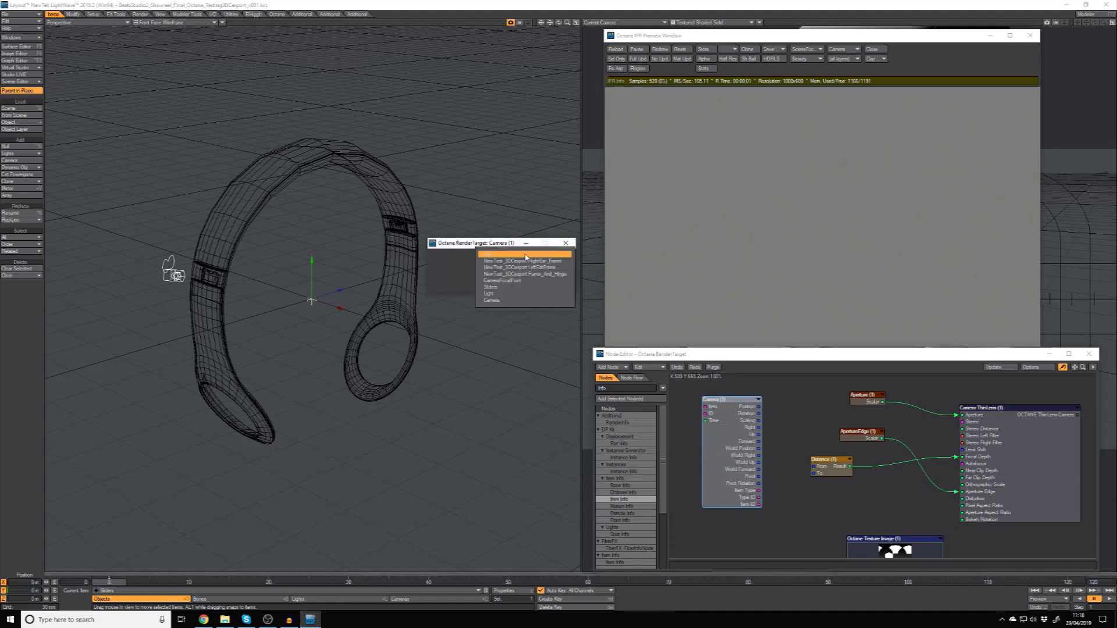
{"action": "left_click", "coordinate": [510, 300]}
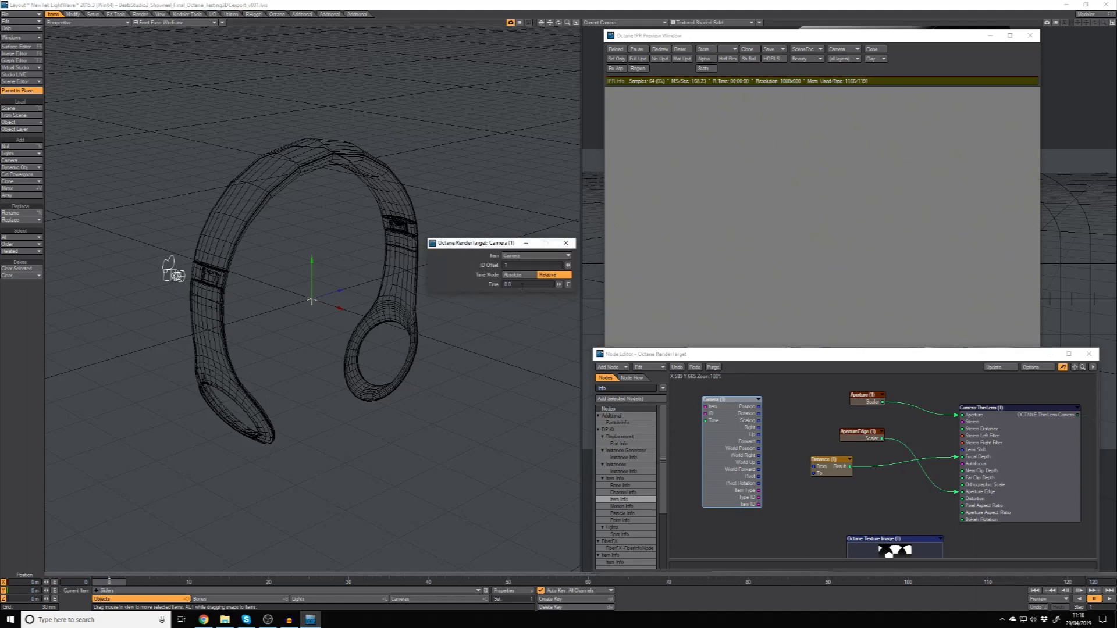
{"action": "left_click", "coordinate": [566, 243]}
{"action": "left_click_drag", "start_coordinate": [744, 450], "coordinate": [744, 508]}
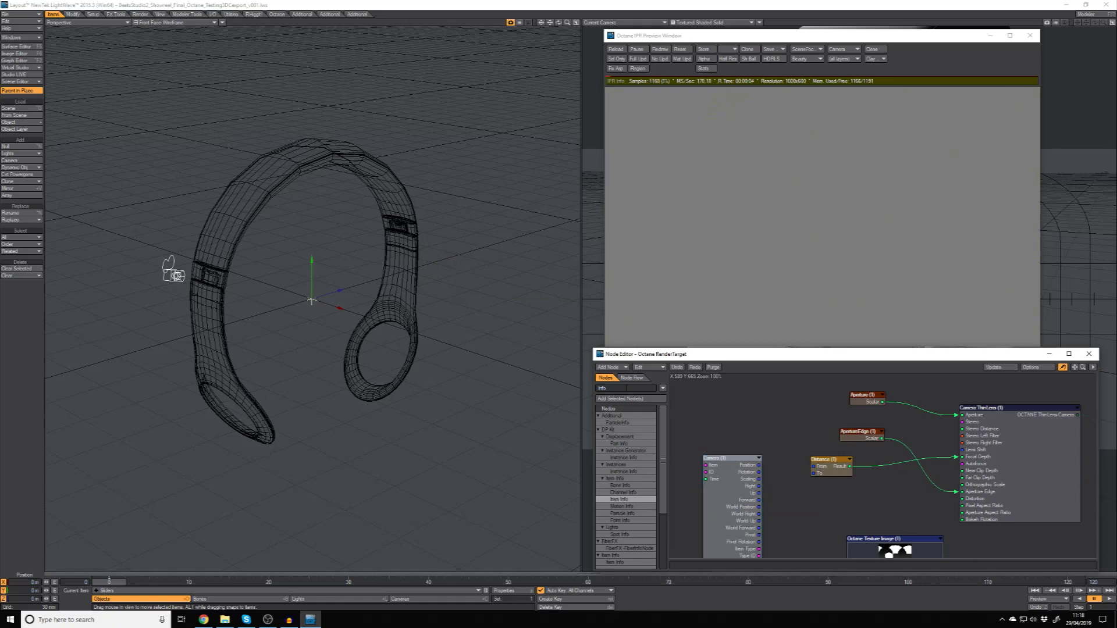
- Add a second Item Info node above the Camera node and set its item to CameraFocalPoint
{"action": "left_click_drag", "start_coordinate": [643, 499], "coordinate": [736, 409]}
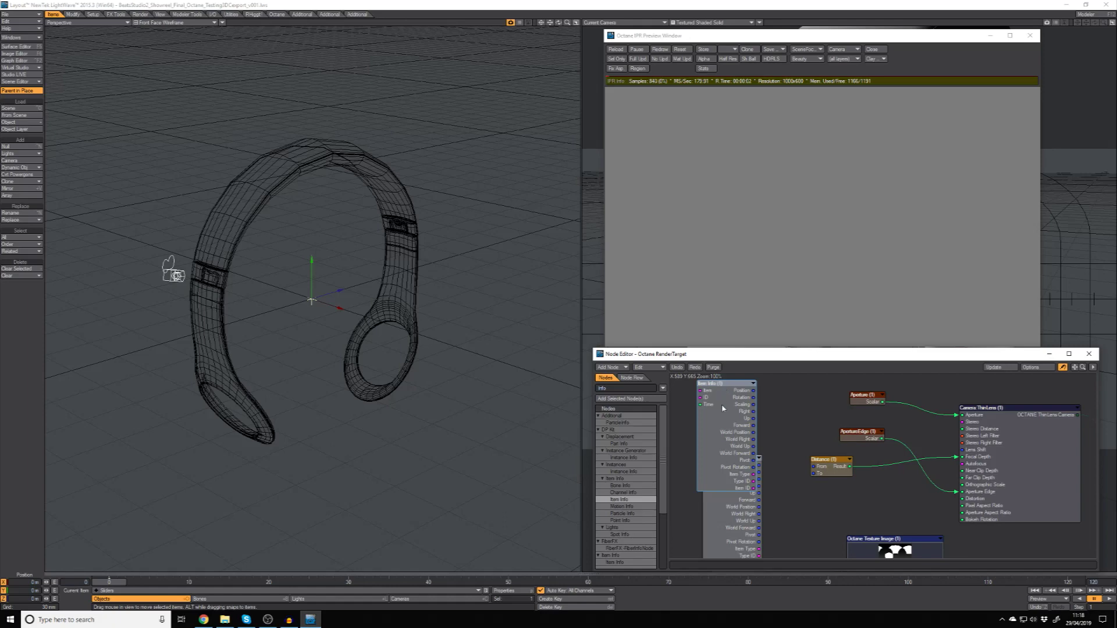
{"action": "double_click", "coordinate": [723, 408]}
{"action": "left_click", "coordinate": [538, 258]}
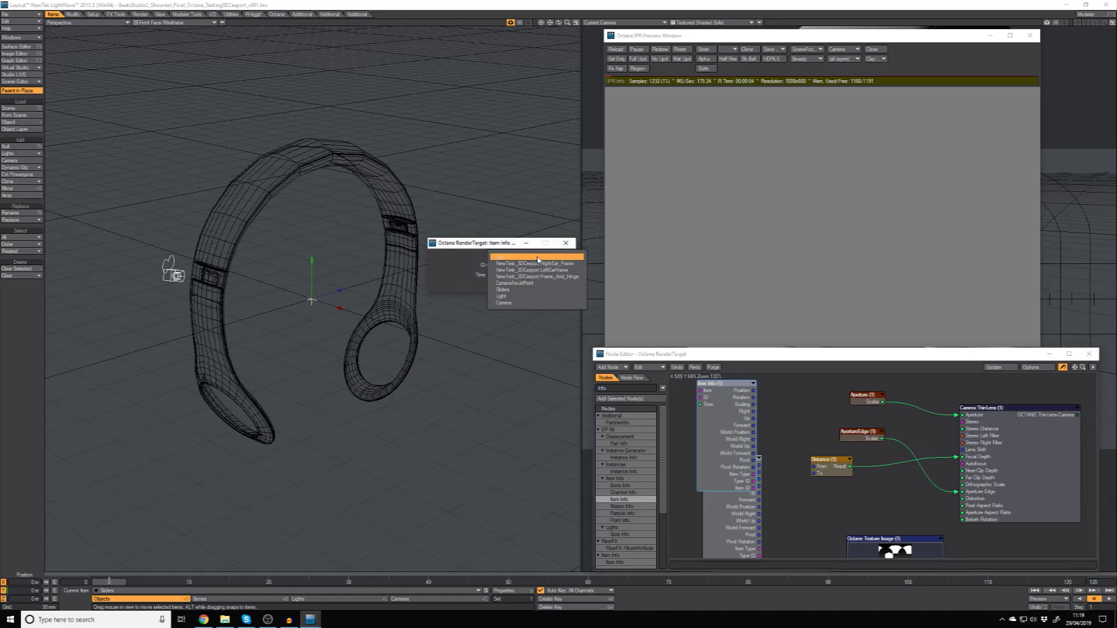
{"action": "left_click", "coordinate": [515, 283]}
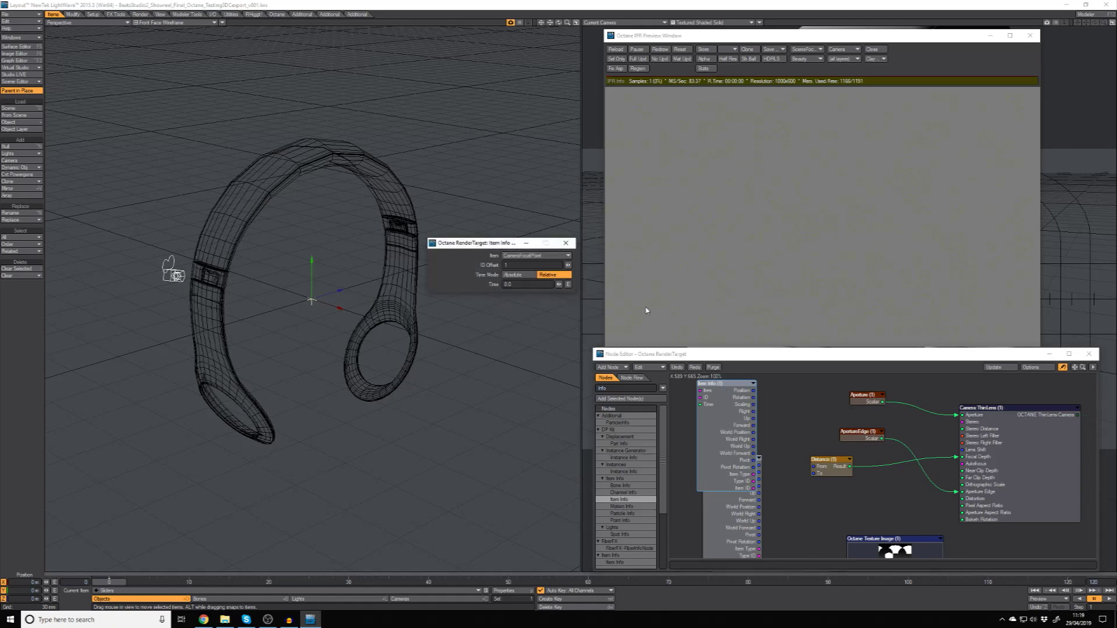
- Close the item settings and rename the second Item Info node as CameraFocalPoint
{"action": "left_click", "coordinate": [565, 243]}
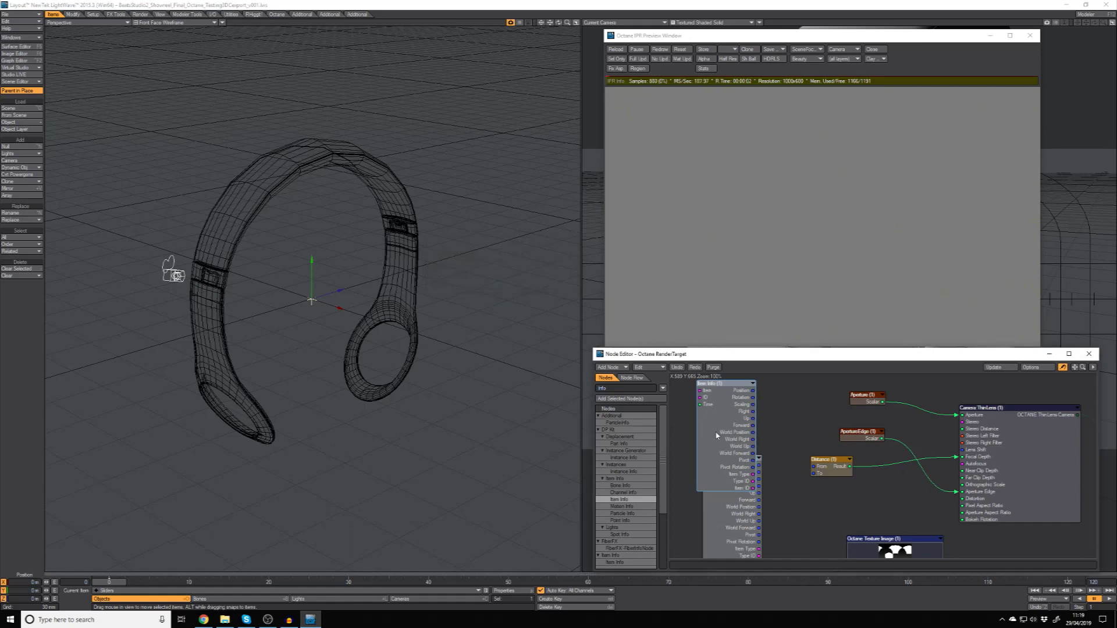
{"action": "type", "text": "rC"}
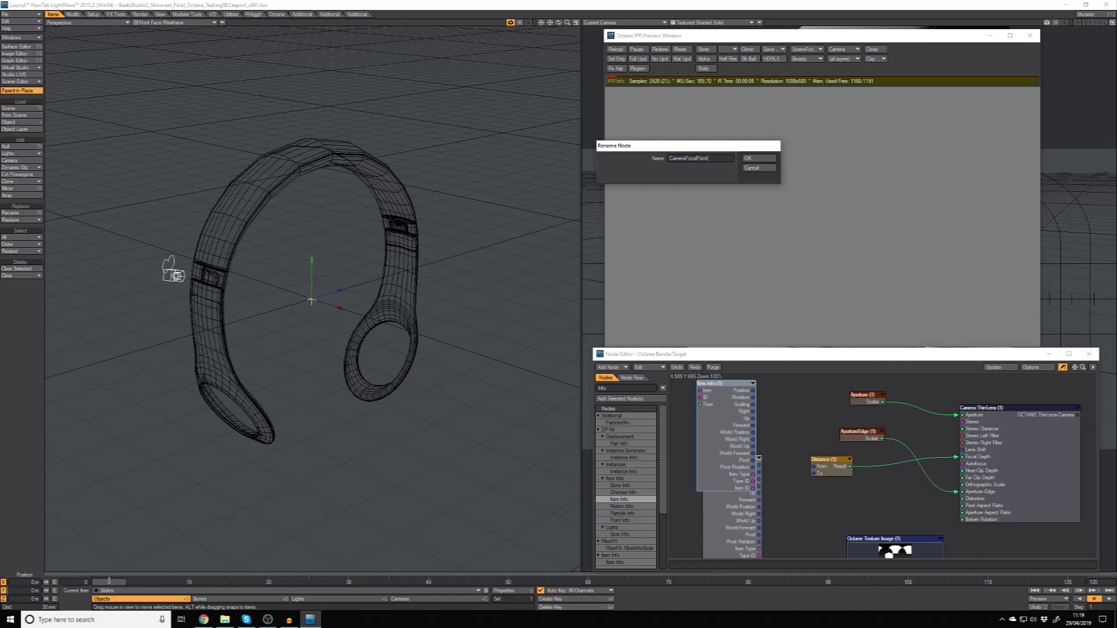
{"action": "type", "text": "ameraFocalPoint"}
{"action": "key", "text": "Return"}
- Connect the CameraFocalPoint node's World Position to the Distance node's From input and the Camera node's World Position to its To input
{"action": "left_click_drag", "start_coordinate": [752, 432], "coordinate": [813, 466]}
{"action": "left_click_drag", "start_coordinate": [742, 469], "coordinate": [739, 417]}
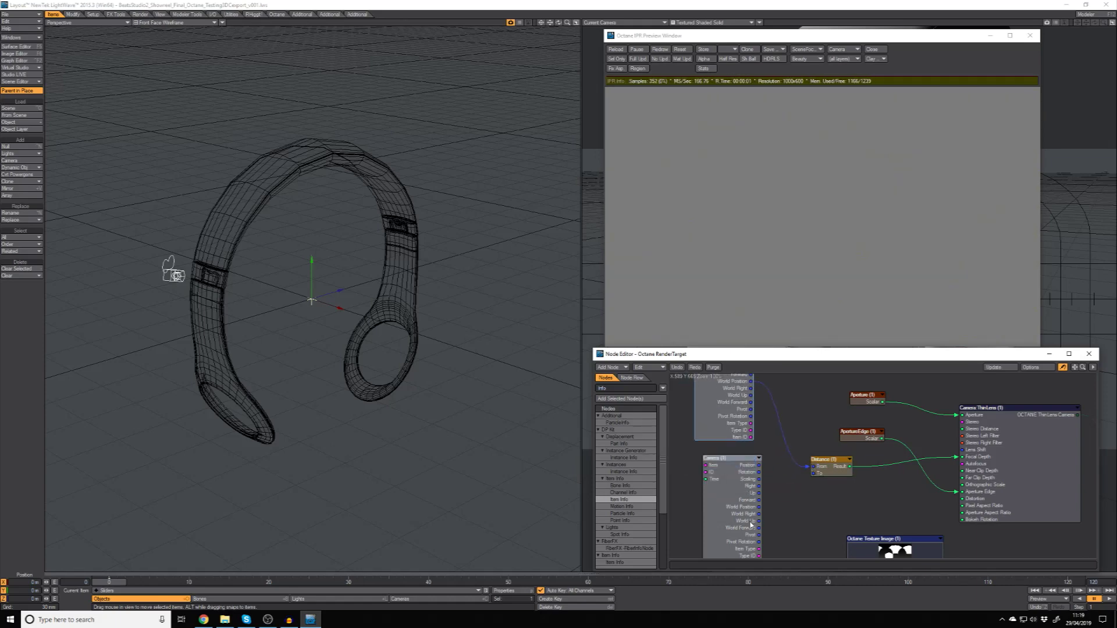
{"action": "left_click_drag", "start_coordinate": [759, 506], "coordinate": [815, 477]}
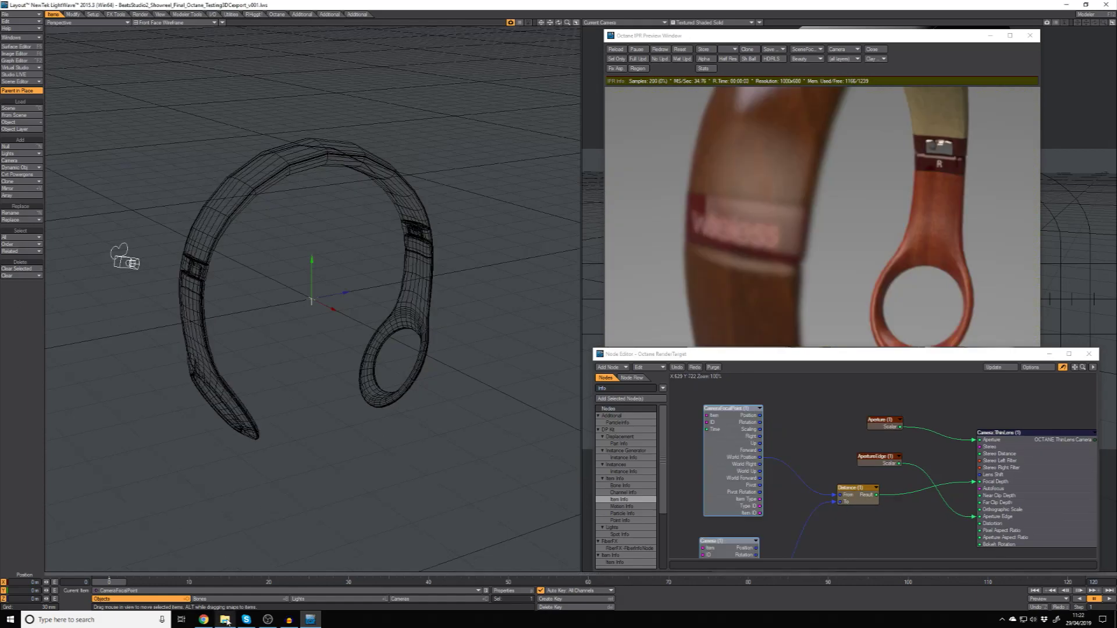
- Select the CameraFocalPoint null, move it onto the headband's wireless label nearest the camera, and refresh the Octane preview
{"action": "left_click", "coordinate": [221, 598]}
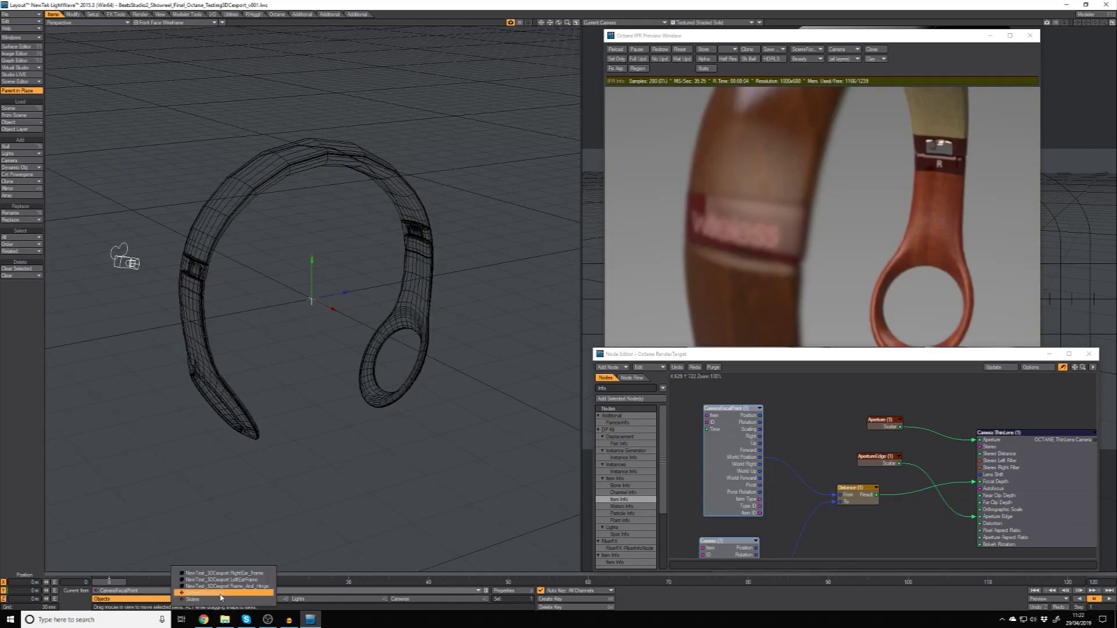
{"action": "left_click", "coordinate": [221, 593]}
{"action": "left_click_drag", "start_coordinate": [344, 293], "coordinate": [204, 288]}
{"action": "right_click_drag", "start_coordinate": [204, 288], "coordinate": [190, 267]}
{"action": "mouse_move", "coordinate": [191, 268]}
{"action": "left_mouse_down", "text": "alt"}
{"action": "mouse_move", "coordinate": [279, 267]}
{"action": "mouse_move", "coordinate": [198, 269]}
{"action": "left_mouse_up", "text": "alt"}
{"action": "left_click", "coordinate": [679, 50]}
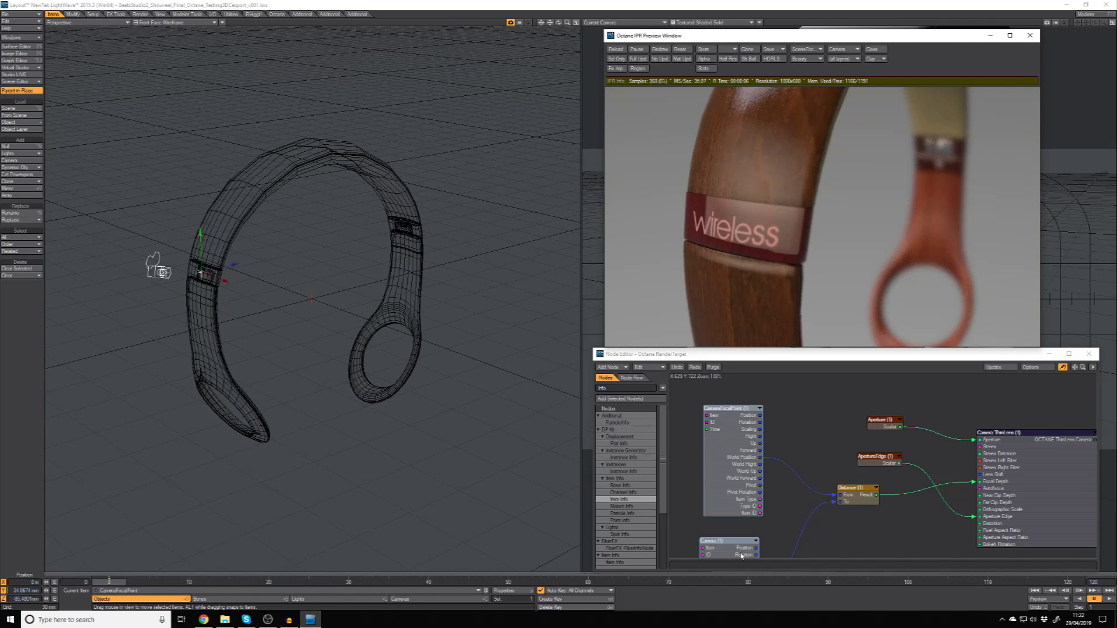
- Move the CameraFocalPoint null to the hinge on the far arm of the headband and refresh the Octane preview
{"action": "left_click", "coordinate": [241, 33]}
{"action": "left_click_drag", "start_coordinate": [271, 283], "coordinate": [484, 242]}
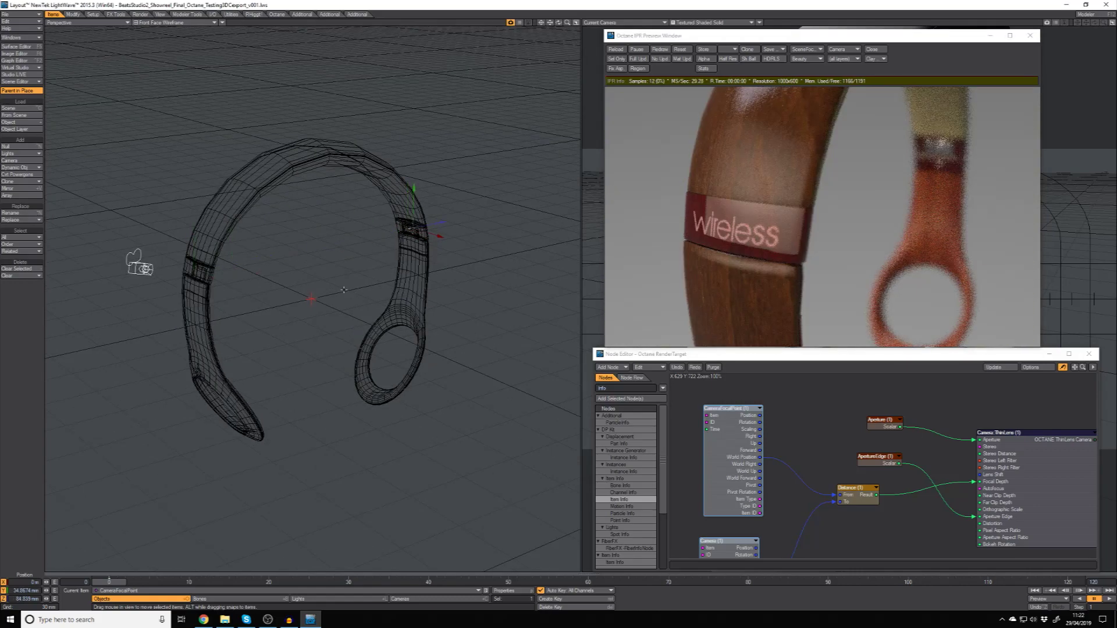
{"action": "left_click", "coordinate": [791, 183]}
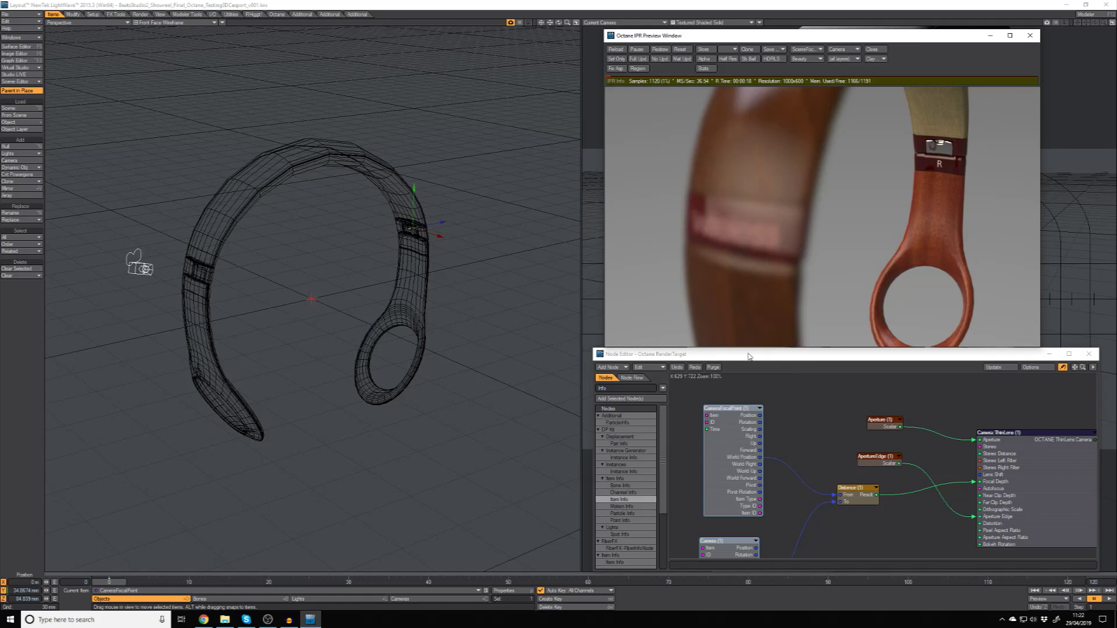
{"action": "left_click", "coordinate": [418, 218]}
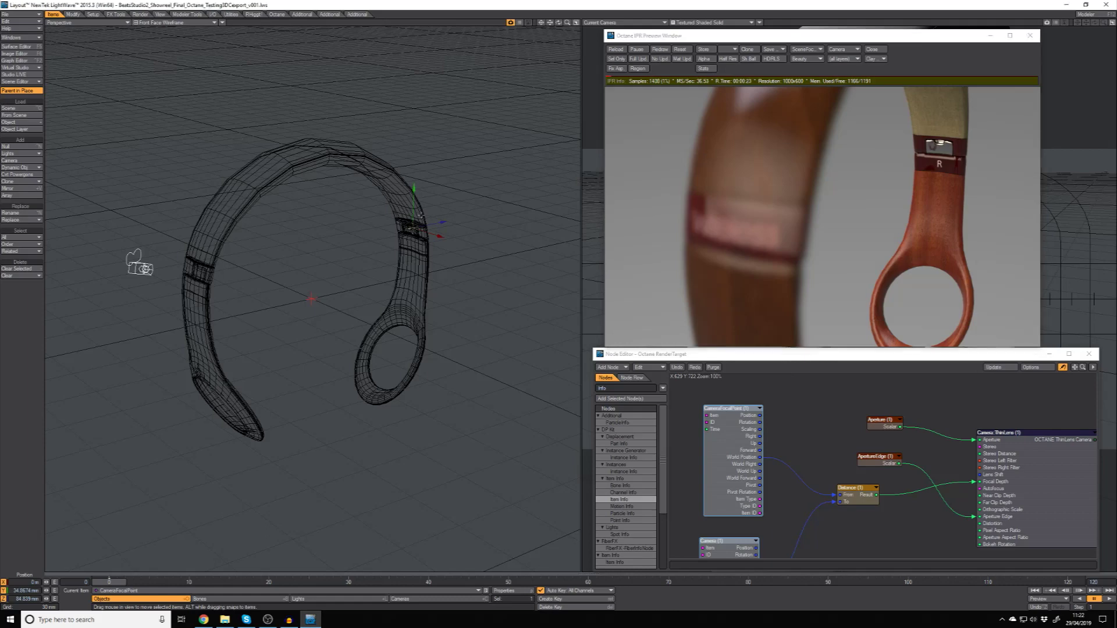
- Open the CameraFocalPoint null's object properties and add an Item Shape custom object
{"action": "left_click_drag", "start_coordinate": [464, 290], "coordinate": [467, 276], "text": "alt"}
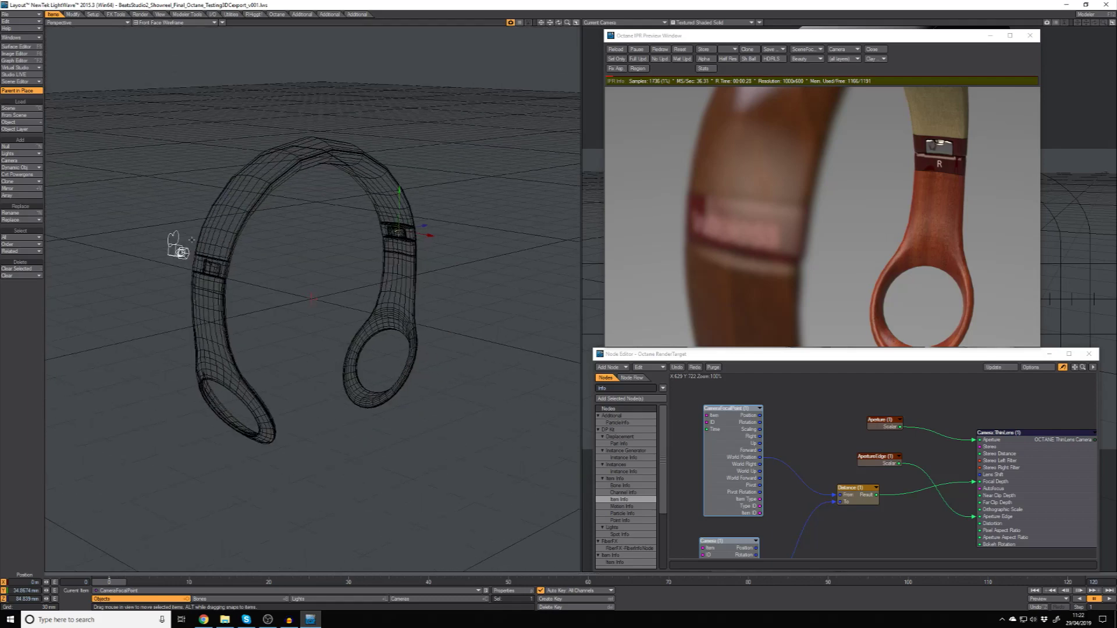
{"action": "key", "text": "p"}
{"action": "left_click", "coordinate": [94, 141]}
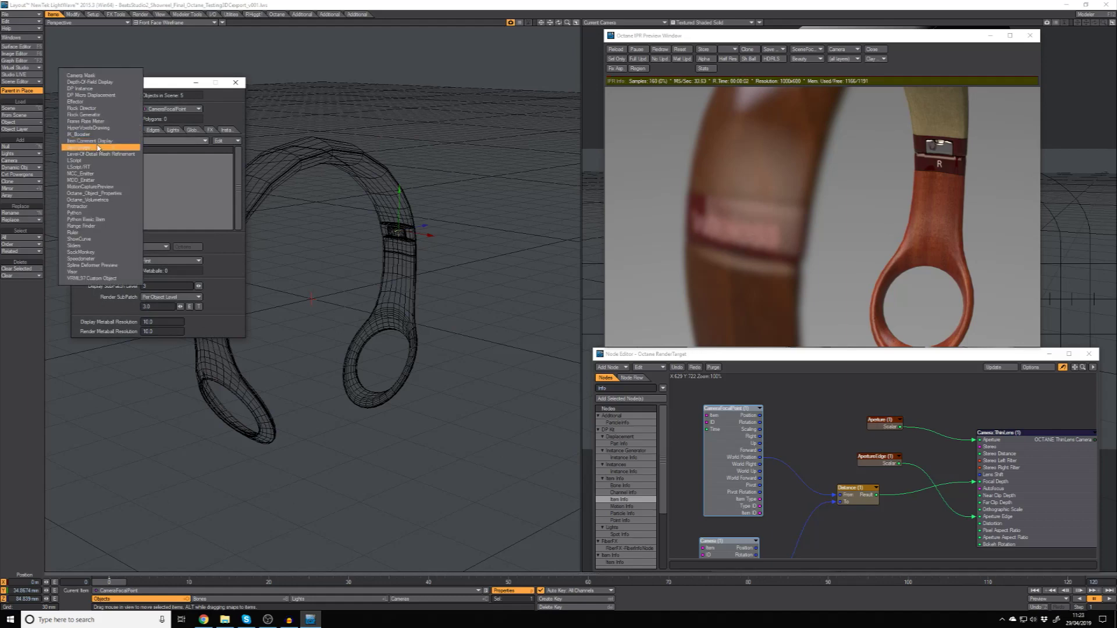
{"action": "left_click", "coordinate": [94, 139]}
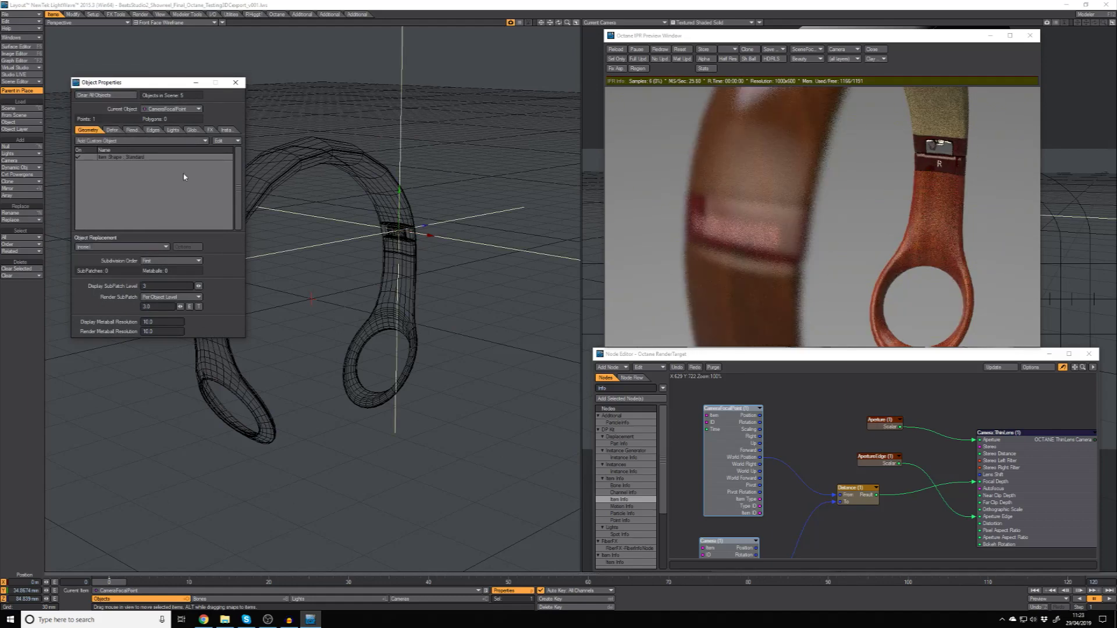
- Set the null's Item Shape to Tetra with a scale of 20 mm and make it filled
{"action": "double_click", "coordinate": [133, 158]}
{"action": "left_click", "coordinate": [476, 266]}
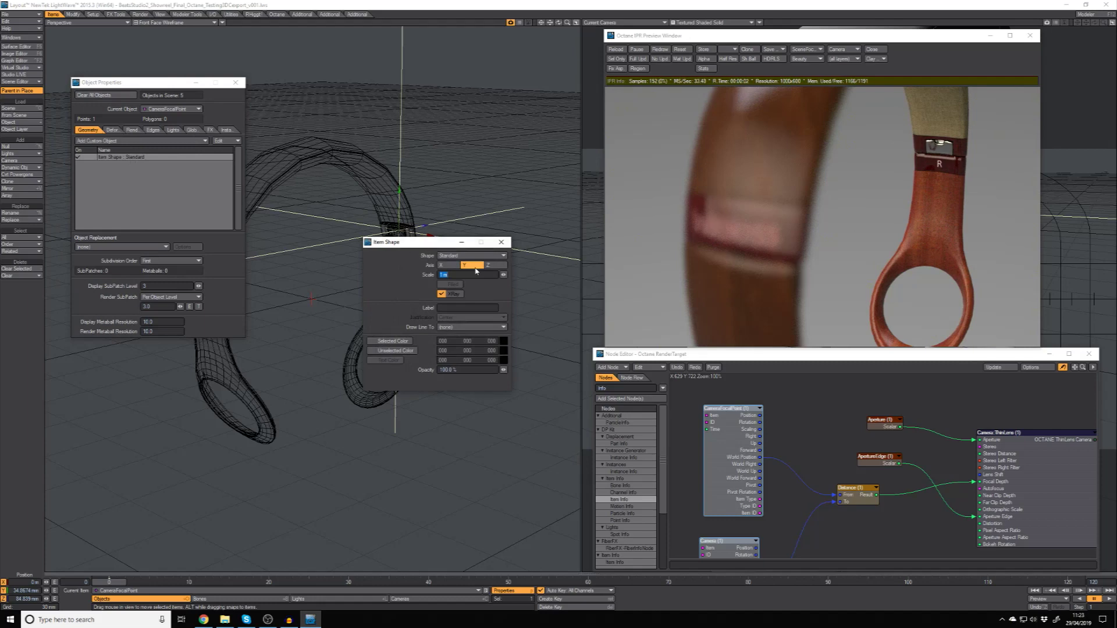
{"action": "left_click", "coordinate": [474, 256]}
{"action": "left_click", "coordinate": [467, 278]}
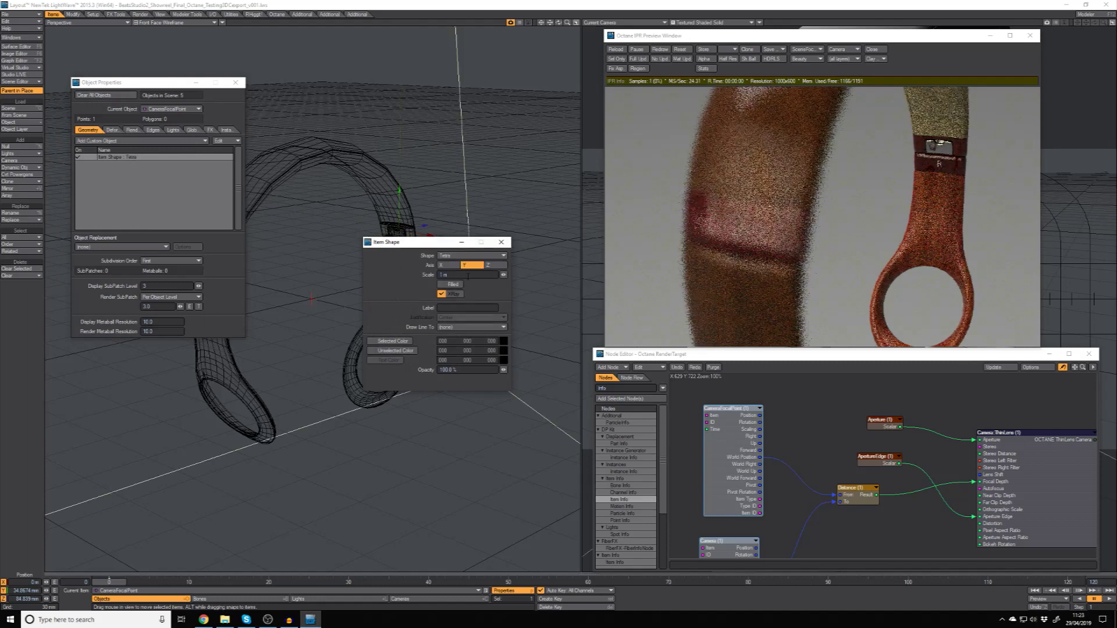
{"action": "left_click", "coordinate": [456, 275]}
{"action": "type", "text": "20mm"}
{"action": "key", "text": "Return"}
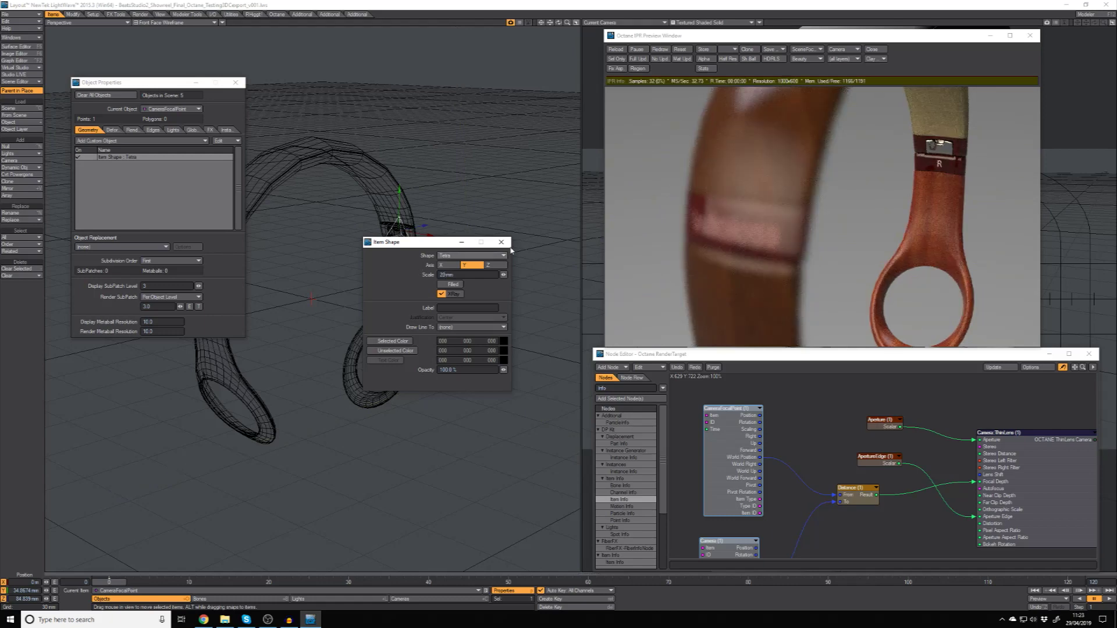
{"action": "left_click", "coordinate": [441, 284]}
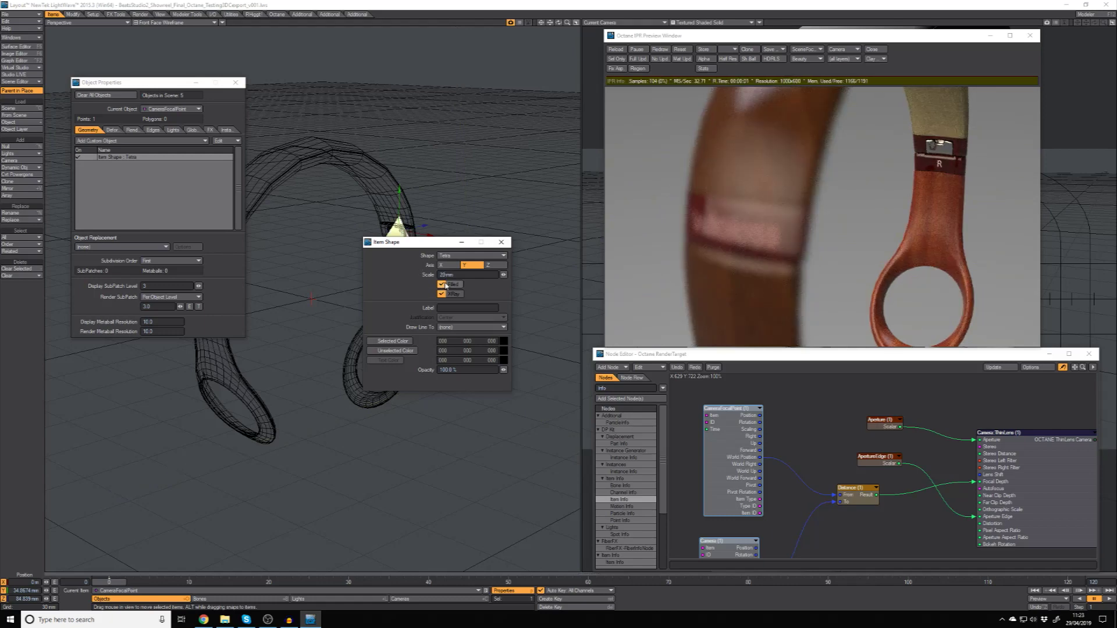
{"action": "left_click", "coordinate": [502, 243]}
- Move the tetra-shaped CameraFocalPoint null back onto the near arm's wireless label, refresh the Octane preview, and close the object properties
{"action": "left_click_drag", "start_coordinate": [407, 326], "coordinate": [332, 303], "text": "alt"}
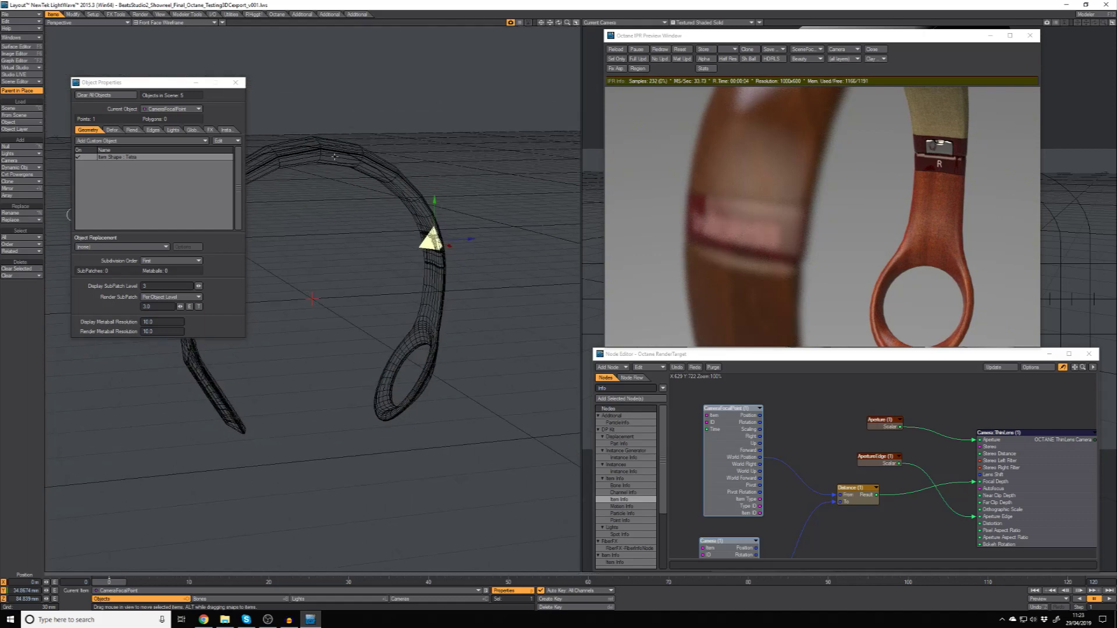
{"action": "left_click_drag", "start_coordinate": [122, 82], "coordinate": [123, 280]}
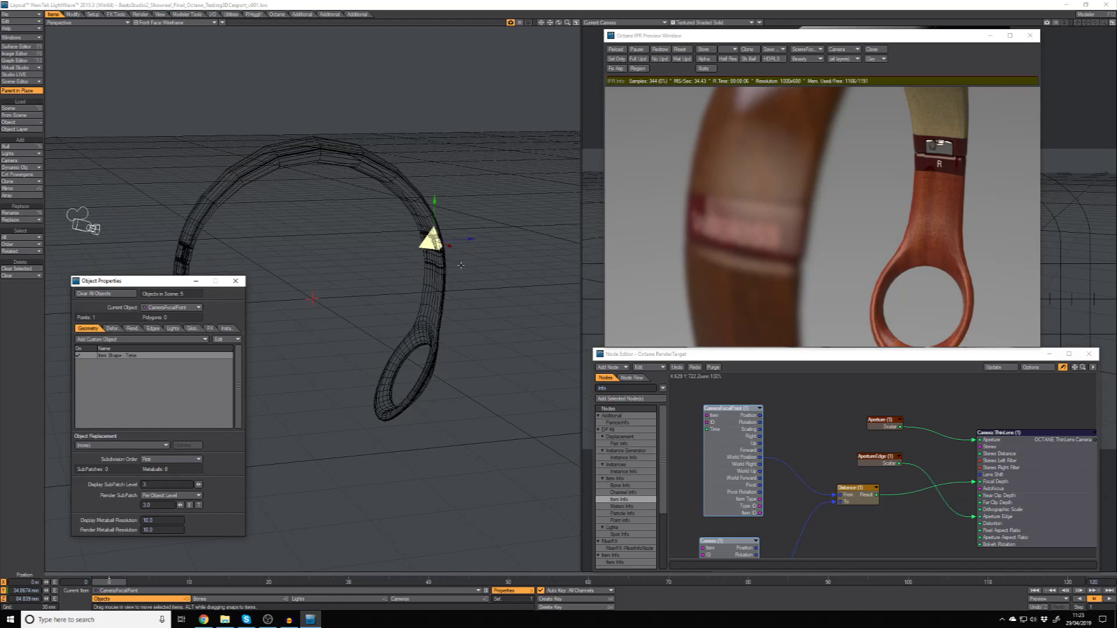
{"action": "left_click_drag", "start_coordinate": [445, 235], "coordinate": [194, 247]}
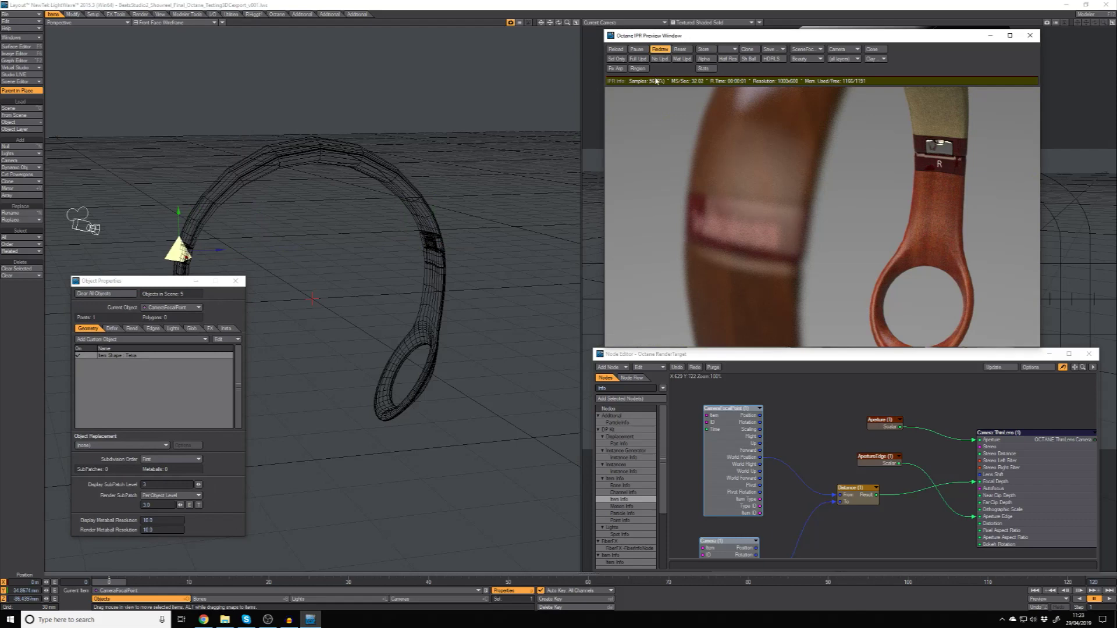
{"action": "left_click", "coordinate": [709, 289]}
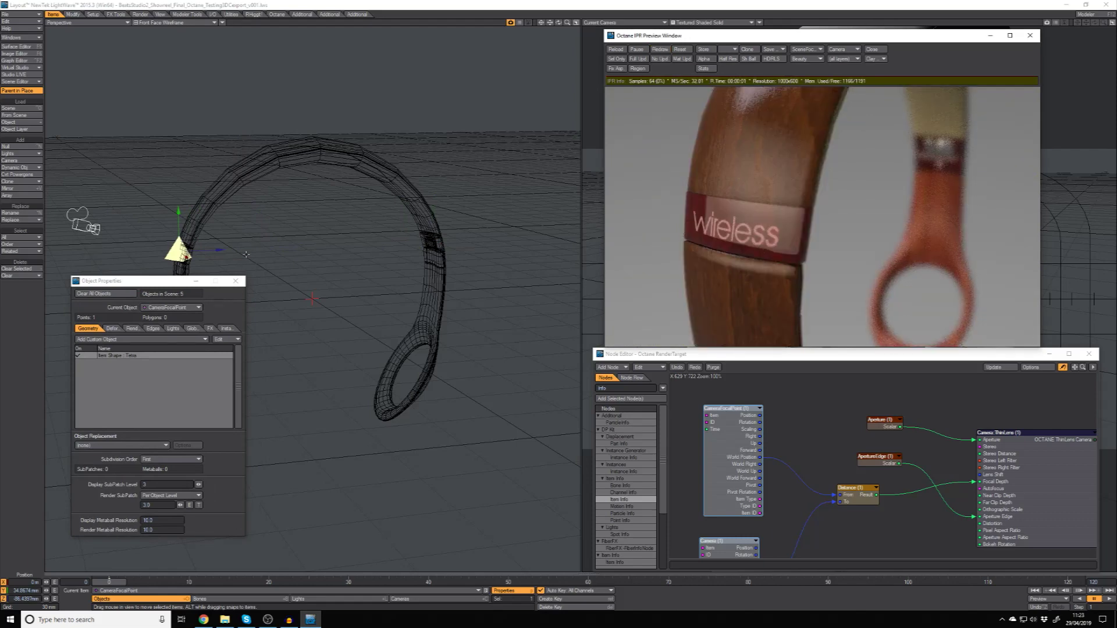
{"action": "left_click", "coordinate": [235, 282]}
- Select the Sliders null at the origin and add a Sliders custom object to it
{"action": "left_click_drag", "start_coordinate": [290, 267], "coordinate": [374, 244], "text": "alt"}
{"action": "left_click_drag", "start_coordinate": [903, 462], "coordinate": [852, 432], "text": "alt"}
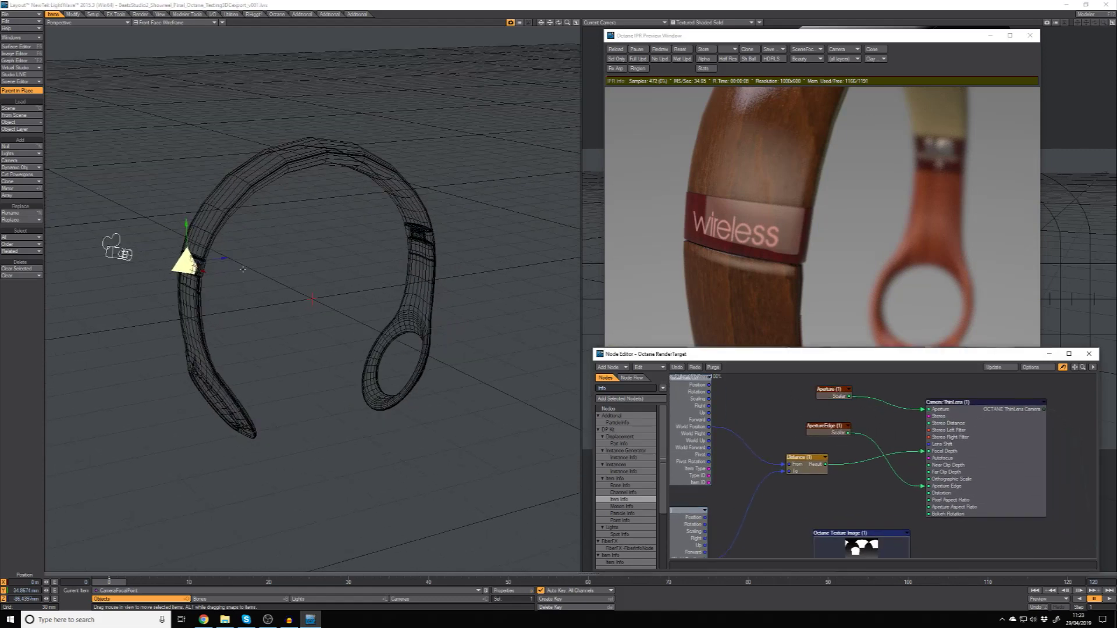
{"action": "left_click", "coordinate": [184, 182]}
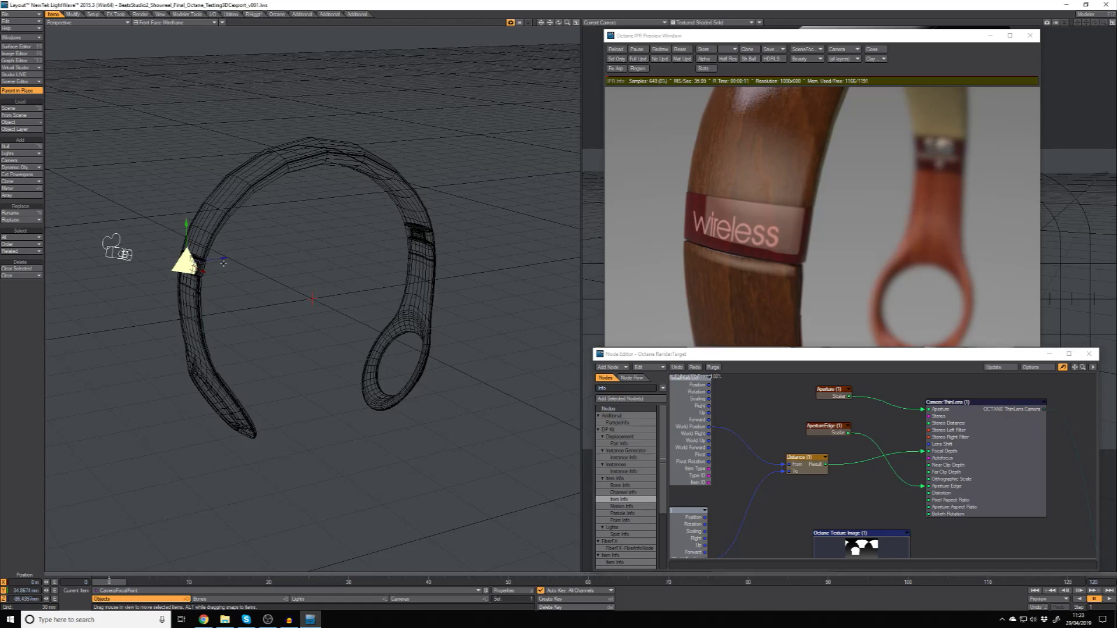
{"action": "left_click", "coordinate": [310, 297]}
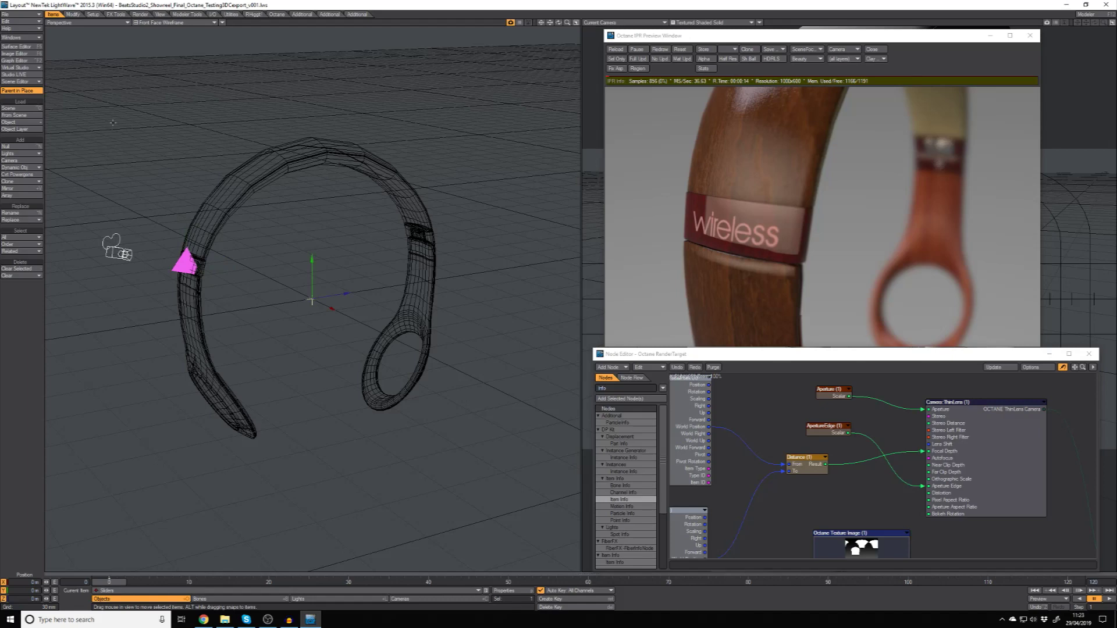
{"action": "key", "text": "p"}
{"action": "left_click", "coordinate": [114, 340]}
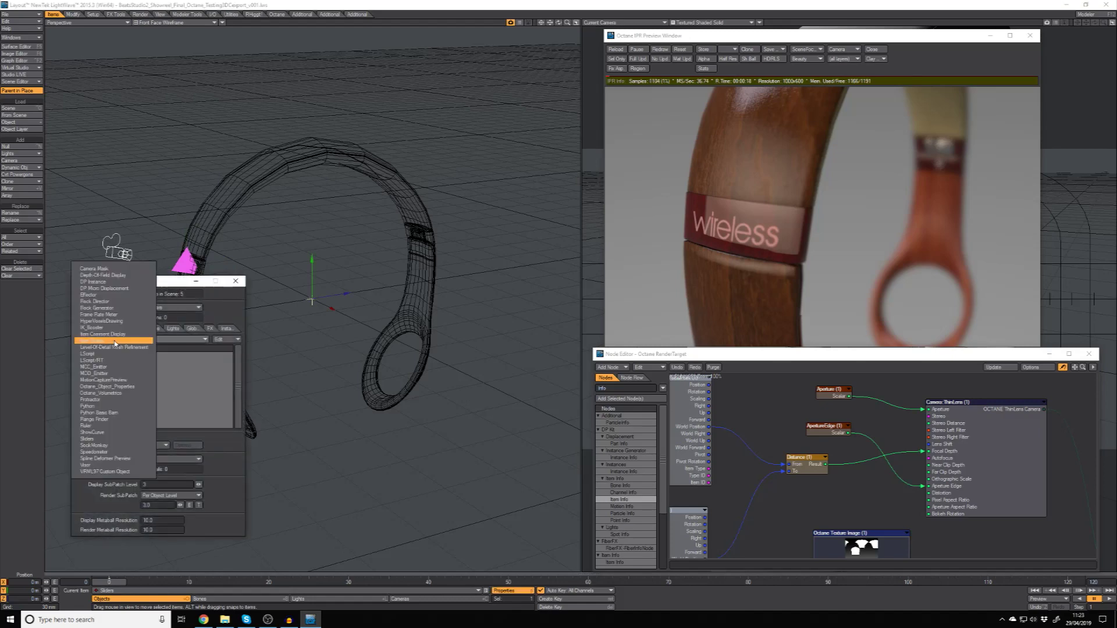
{"action": "left_click", "coordinate": [114, 439]}
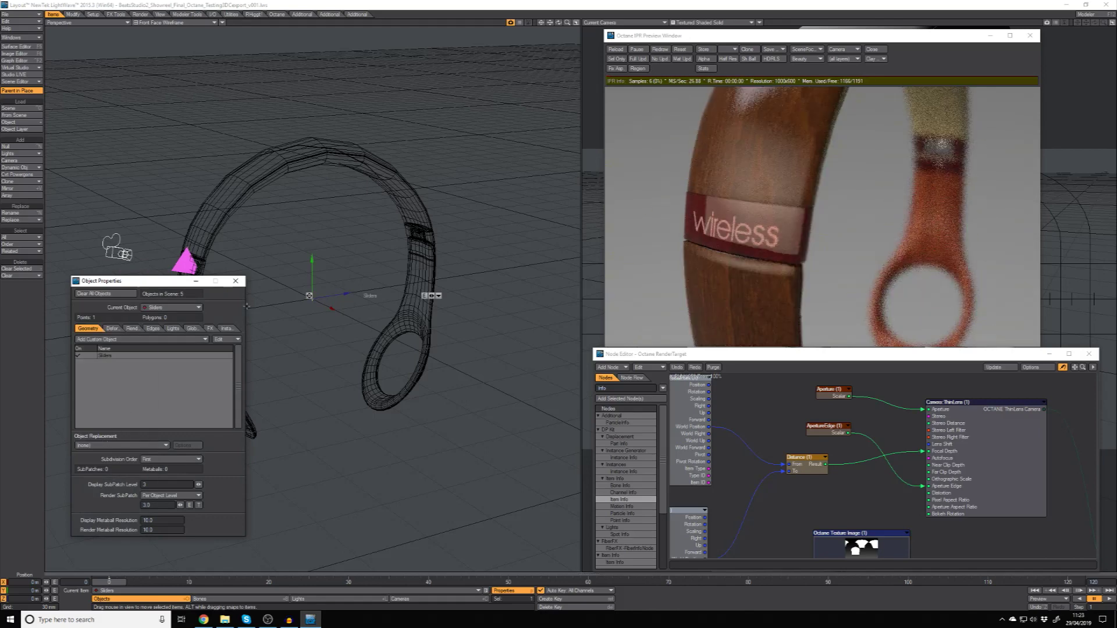
{"action": "double_click", "coordinate": [135, 354]}
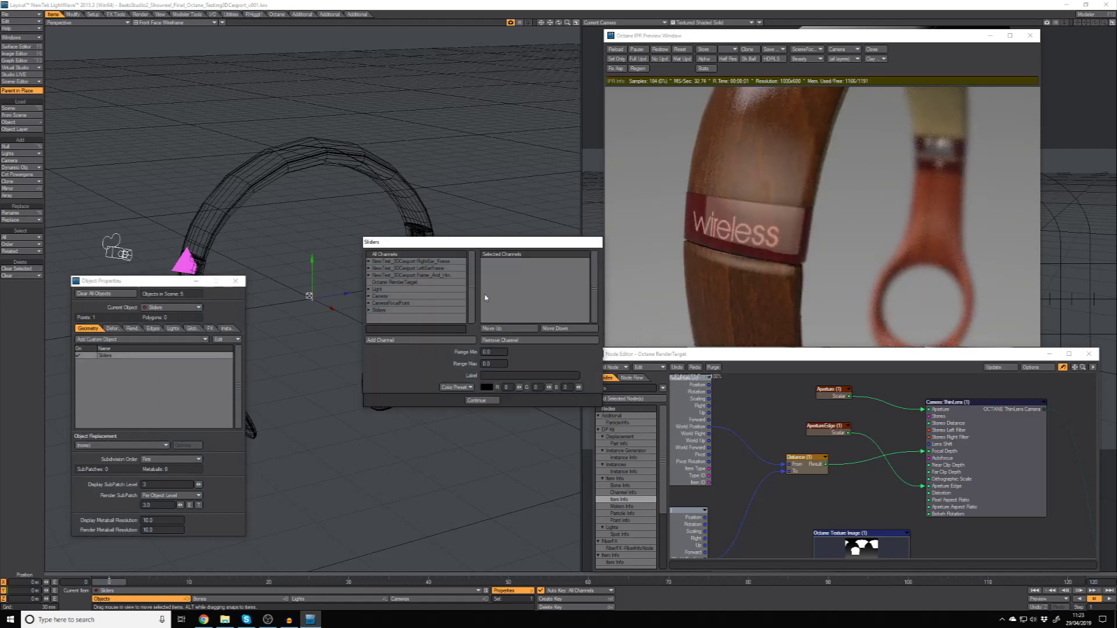
{"action": "left_click", "coordinate": [374, 282]}
{"action": "left_click", "coordinate": [474, 401]}
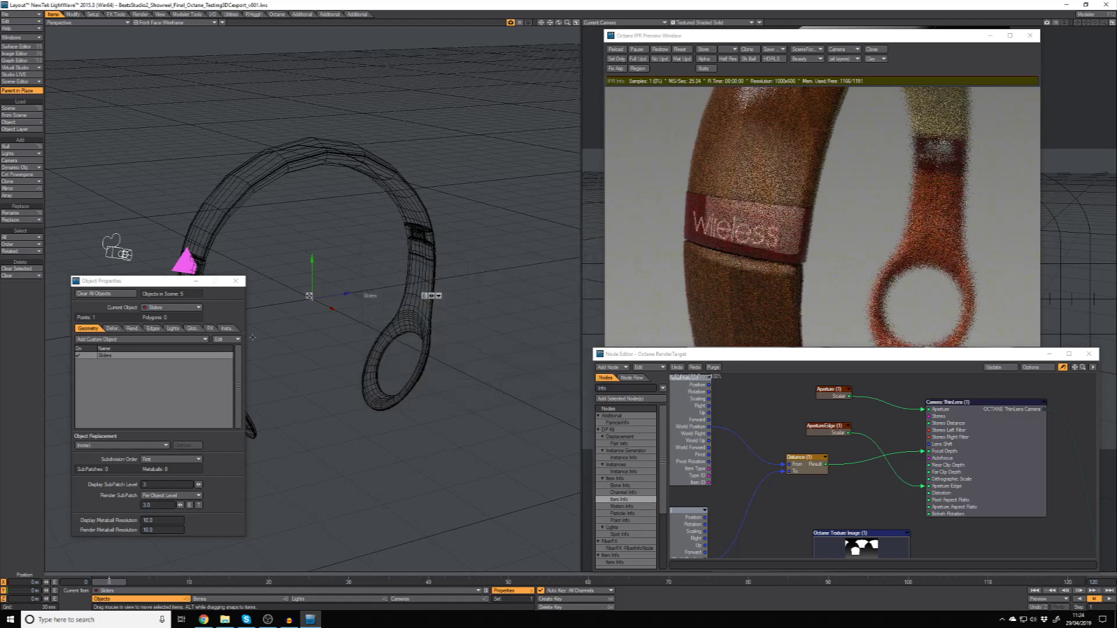
{"action": "left_click", "coordinate": [235, 281]}
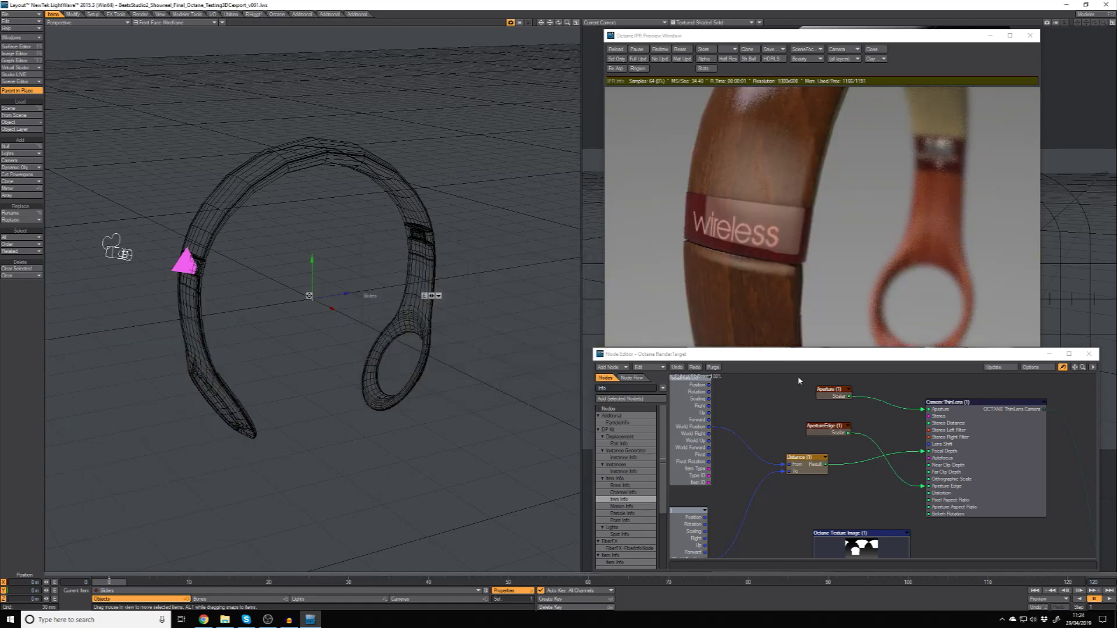
- Create envelopes for the Scalar values of the Aperture and ApertureEdge nodes, closing the Graph Editor each time
{"action": "double_click", "coordinate": [829, 389]}
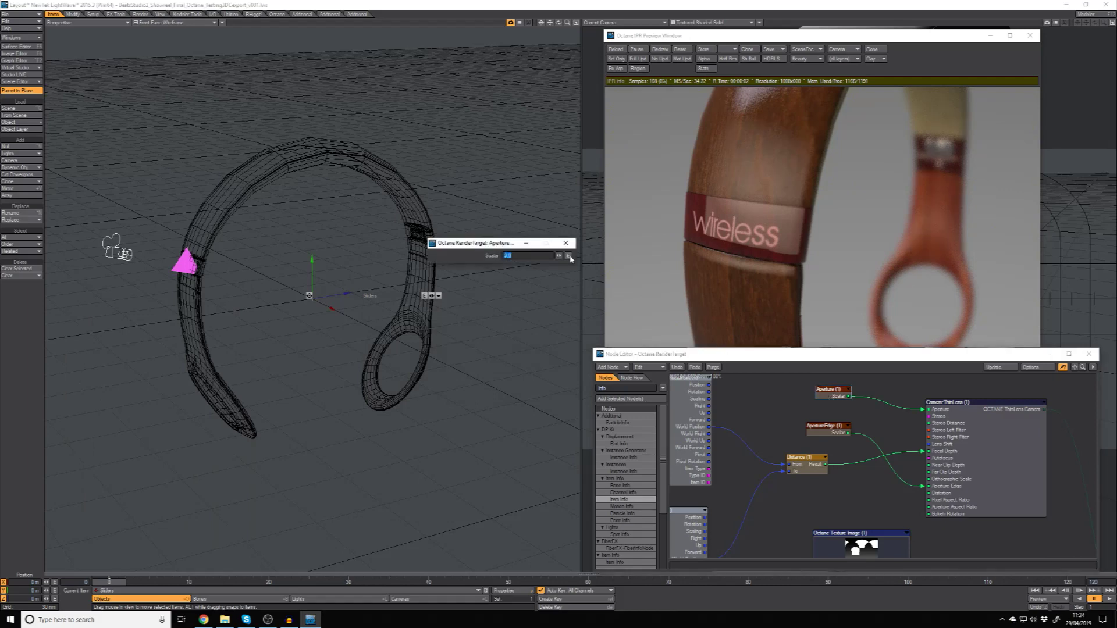
{"action": "left_click", "coordinate": [568, 255]}
{"action": "left_click", "coordinate": [652, 221]}
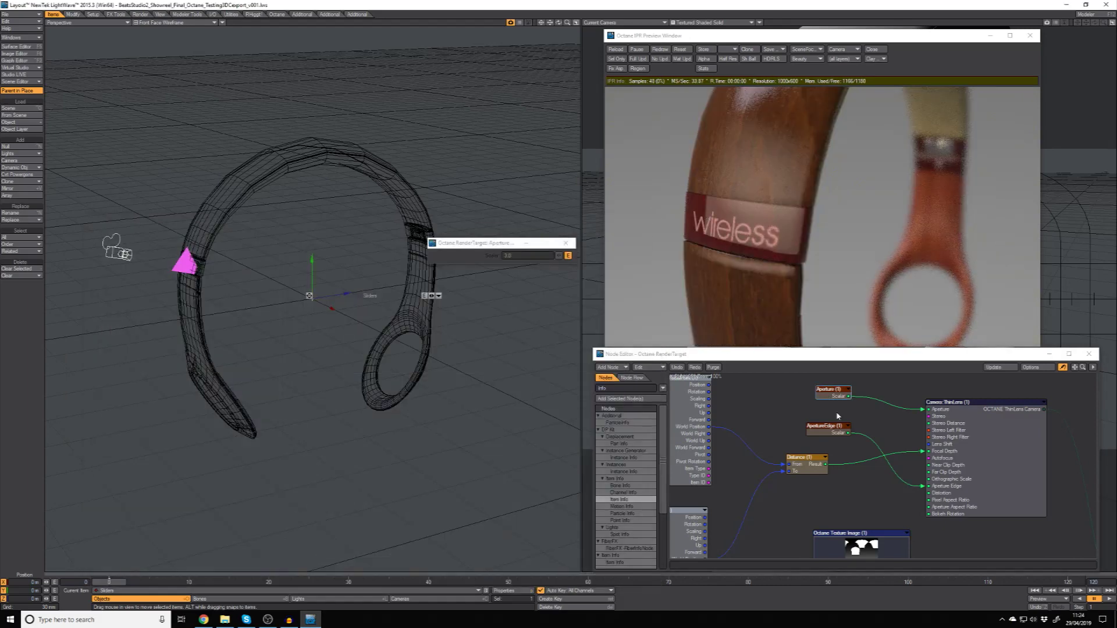
{"action": "left_click", "coordinate": [568, 256]}
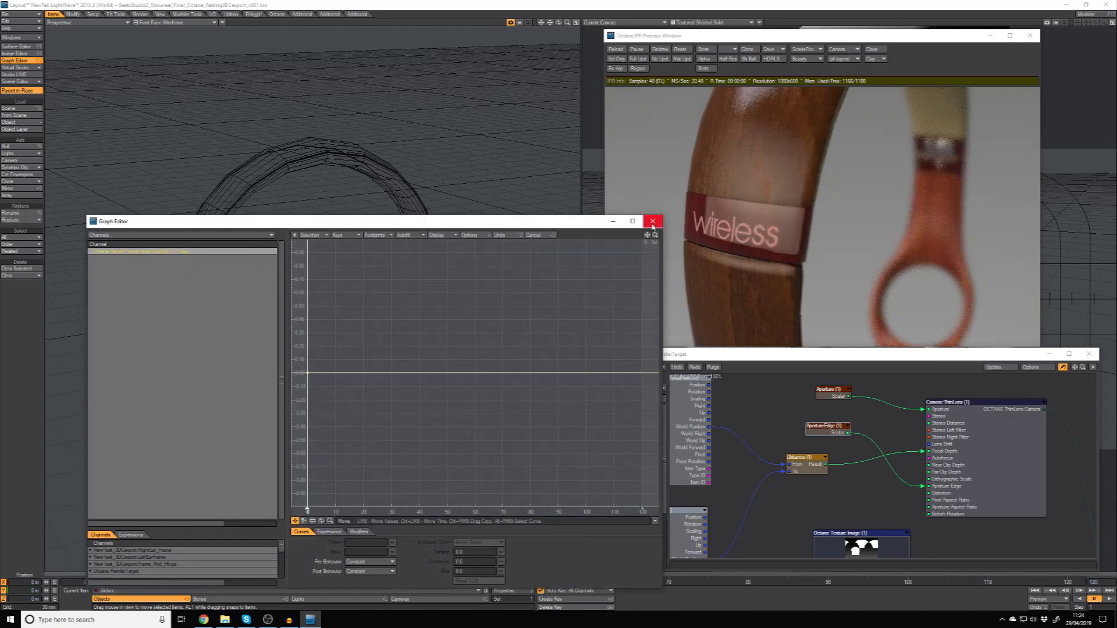
{"action": "left_click", "coordinate": [652, 222]}
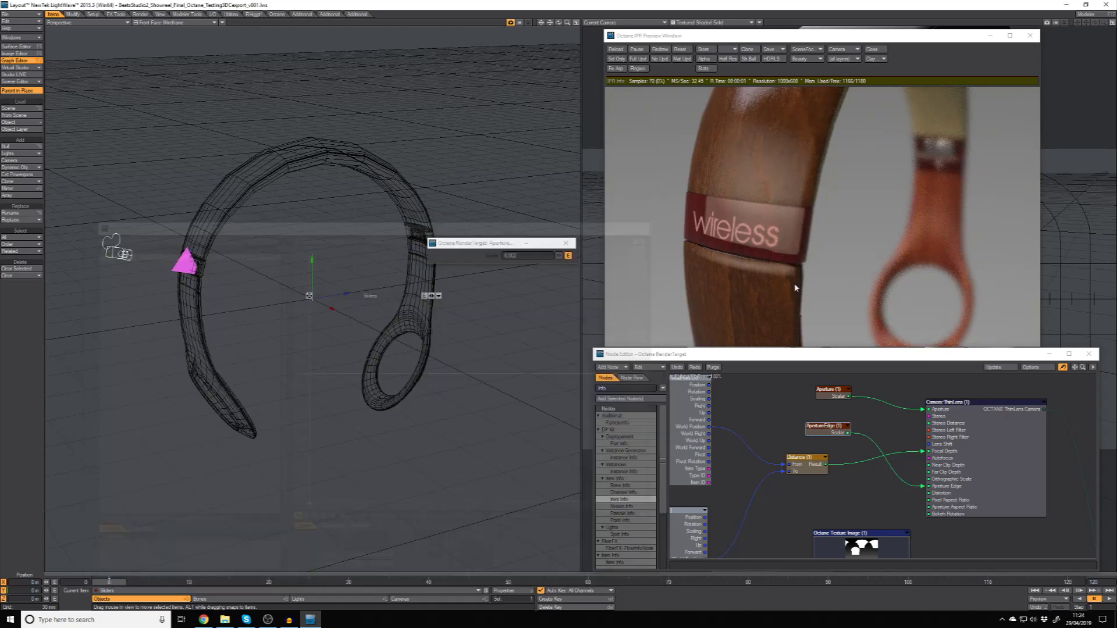
{"action": "left_click", "coordinate": [565, 243]}
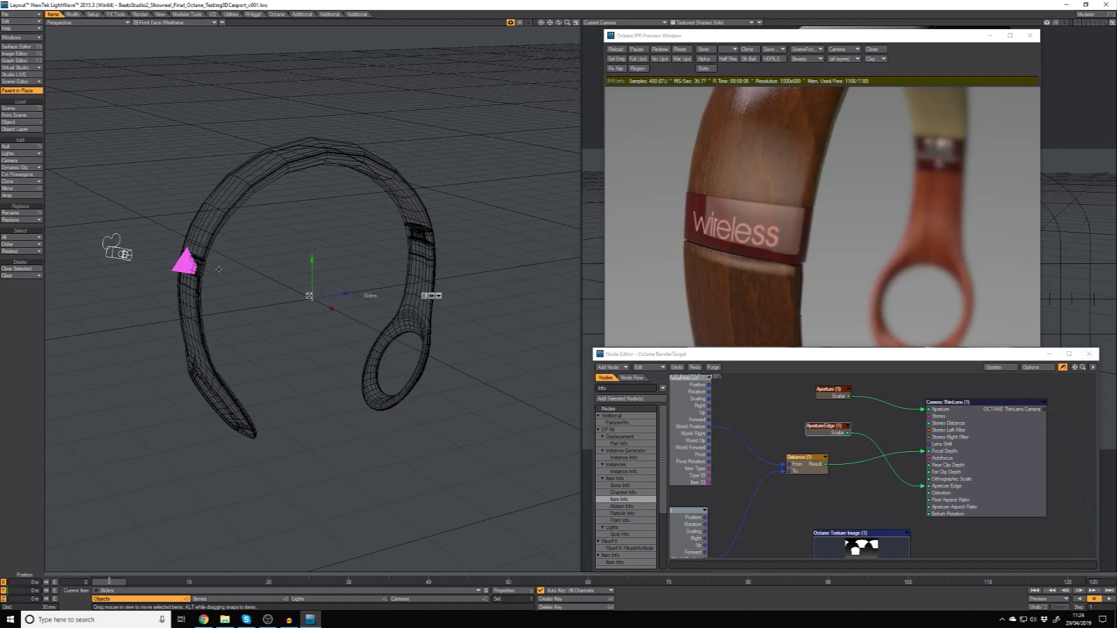
- Open the Sliders custom object's settings and add the Scalar channels of Aperture (1) and ApertureEdge (1) as sliders
{"action": "scroll", "coordinate": [302, 300], "scroll_direction": "up", "scroll_amount": 2}
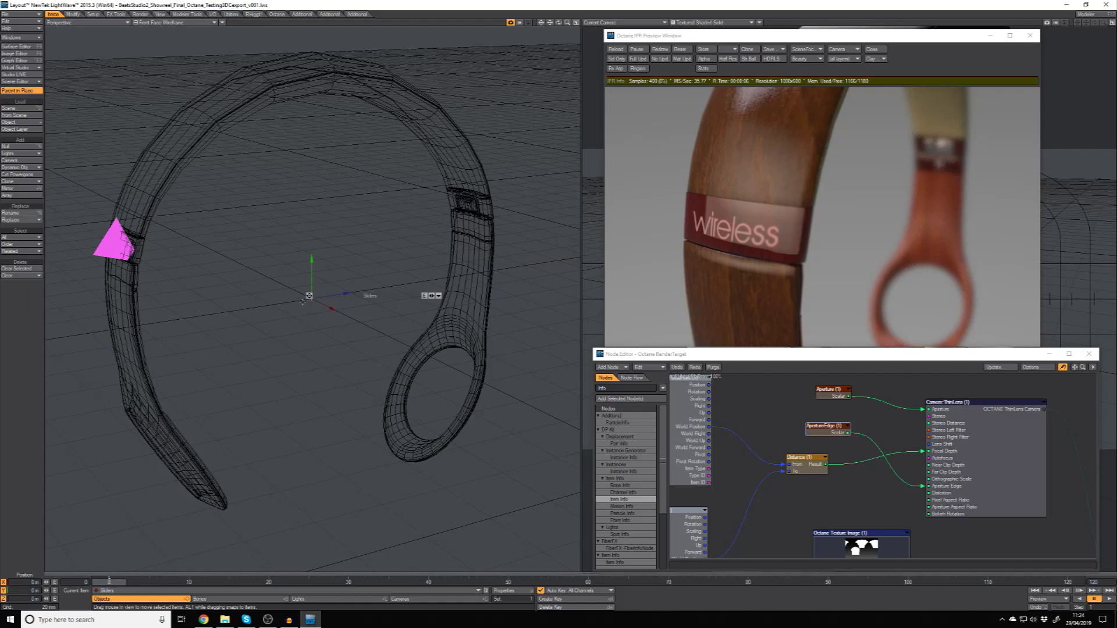
{"action": "key", "text": "p"}
{"action": "double_click", "coordinate": [147, 356]}
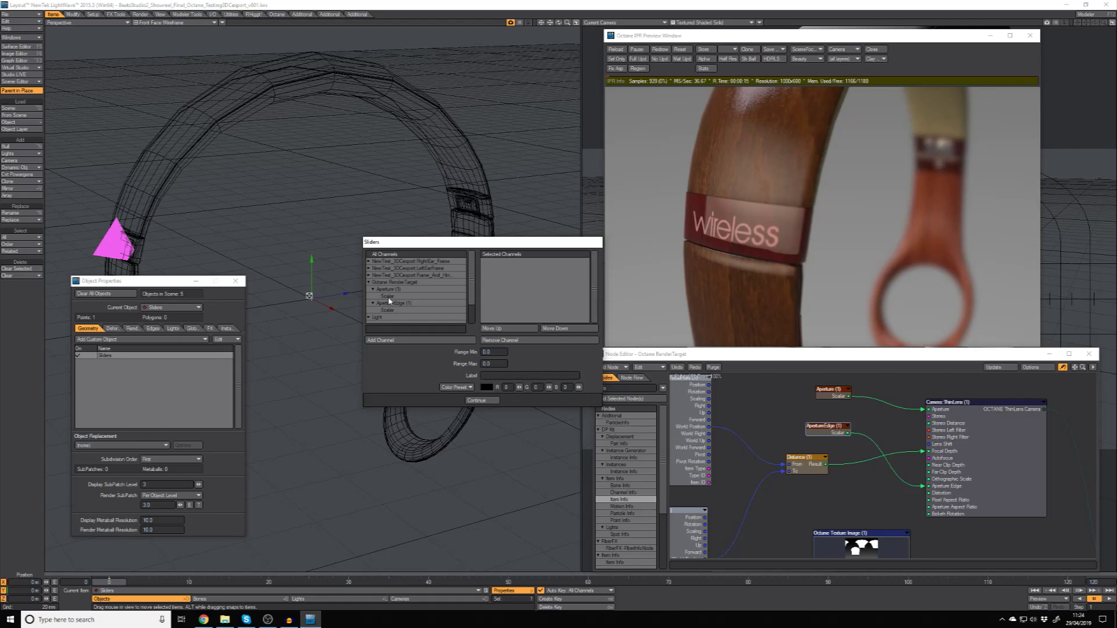
{"action": "double_click", "coordinate": [388, 296]}
{"action": "left_click", "coordinate": [394, 311]}
{"action": "double_click", "coordinate": [395, 311]}
- Set the maximum range of the Aperture (1) Scalar slider to 10.0
{"action": "left_click", "coordinate": [496, 261]}
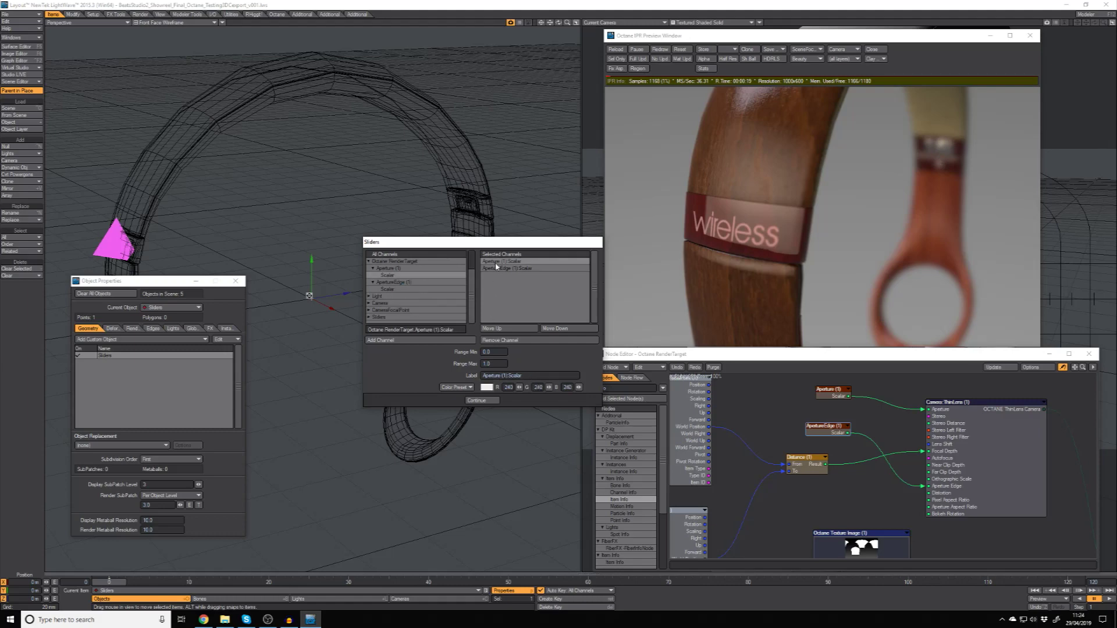
{"action": "left_click", "coordinate": [486, 363]}
{"action": "type", "text": "10.0"}
{"action": "key", "text": "Tab"}
- Set the ApertureEdge (1) Scalar slider's maximum range to 0.2, accept the slider settings and close the object properties
{"action": "left_click", "coordinate": [490, 269]}
{"action": "left_click", "coordinate": [486, 364]}
{"action": "type", "text": "0.5"}
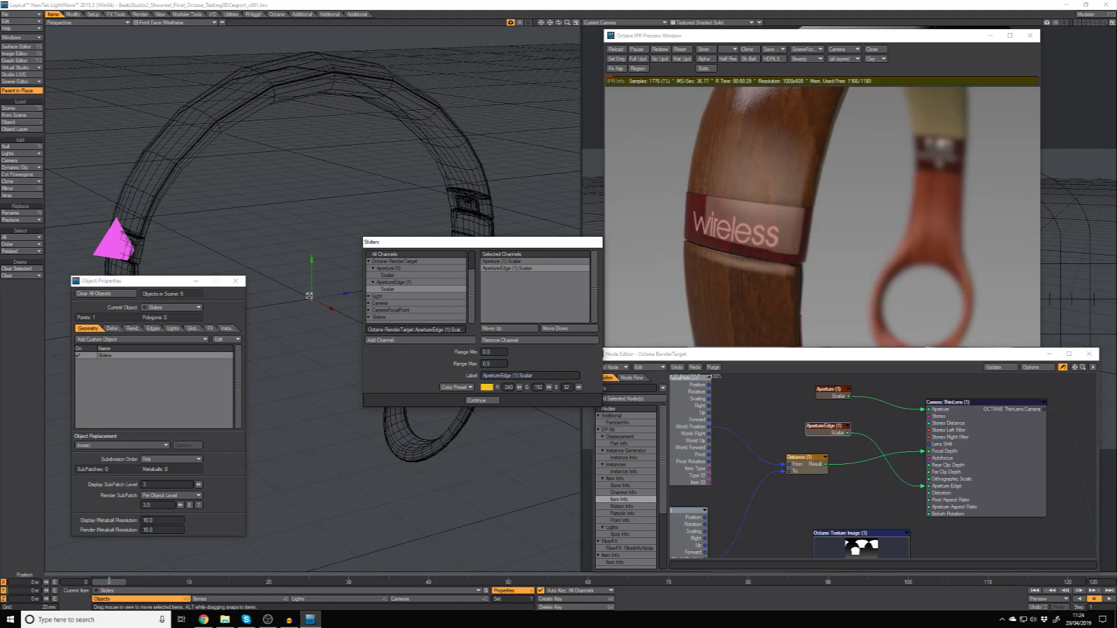
{"action": "type", "text": ".002"}
{"action": "key", "text": "Tab"}
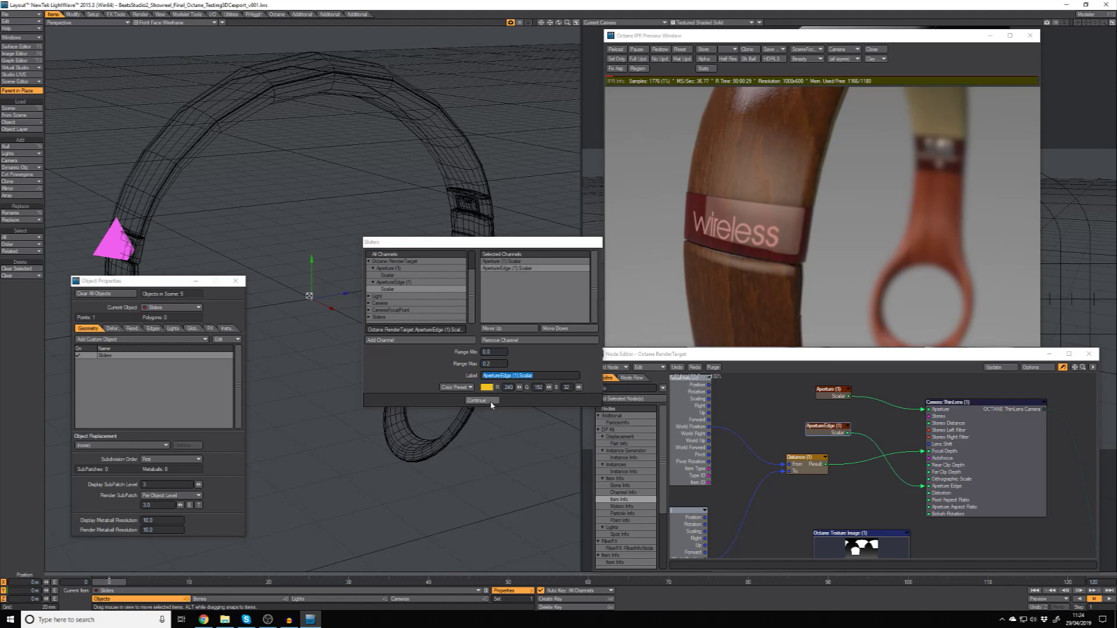
{"action": "left_click", "coordinate": [483, 400]}
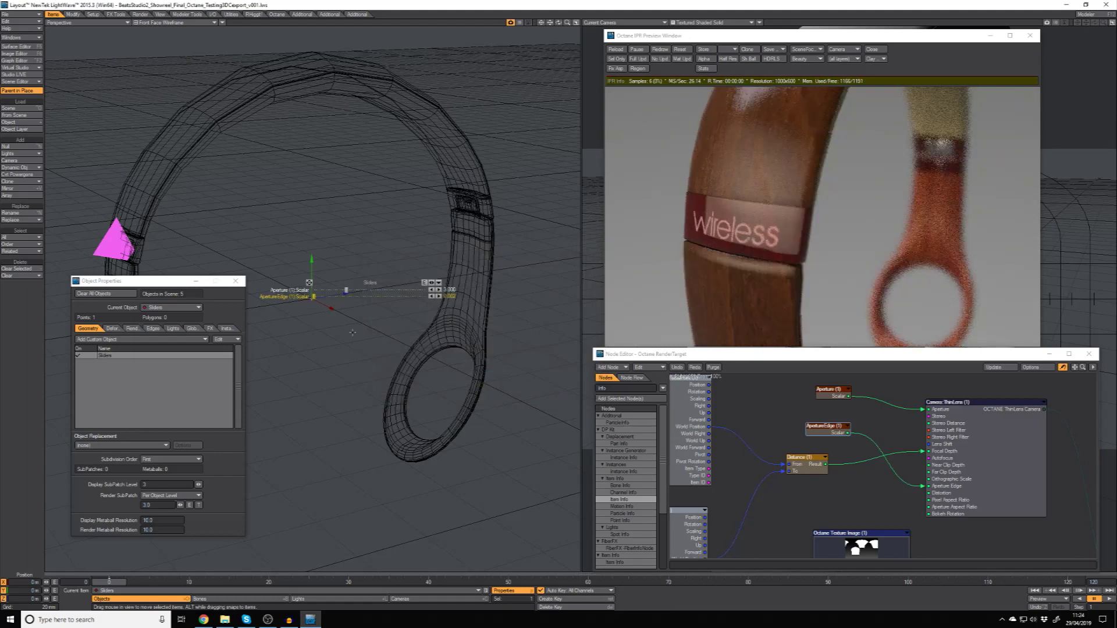
{"action": "left_click", "coordinate": [236, 282]}
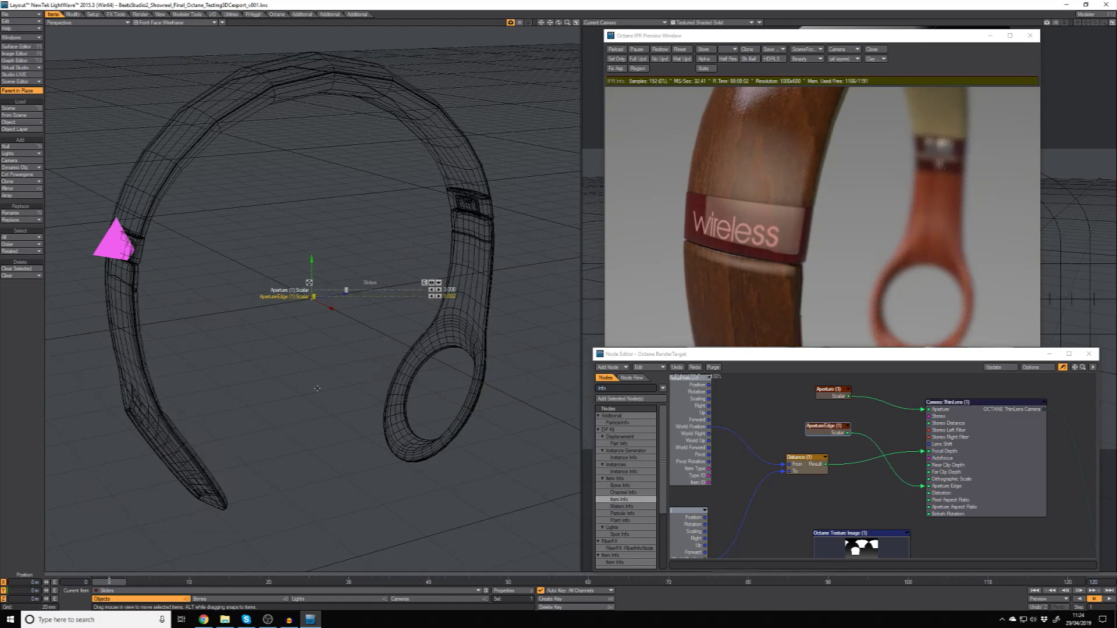
- Select the Sliders control and move its slider block to the upper-left corner of both the perspective and camera viewports
{"action": "left_click", "coordinate": [142, 287]}
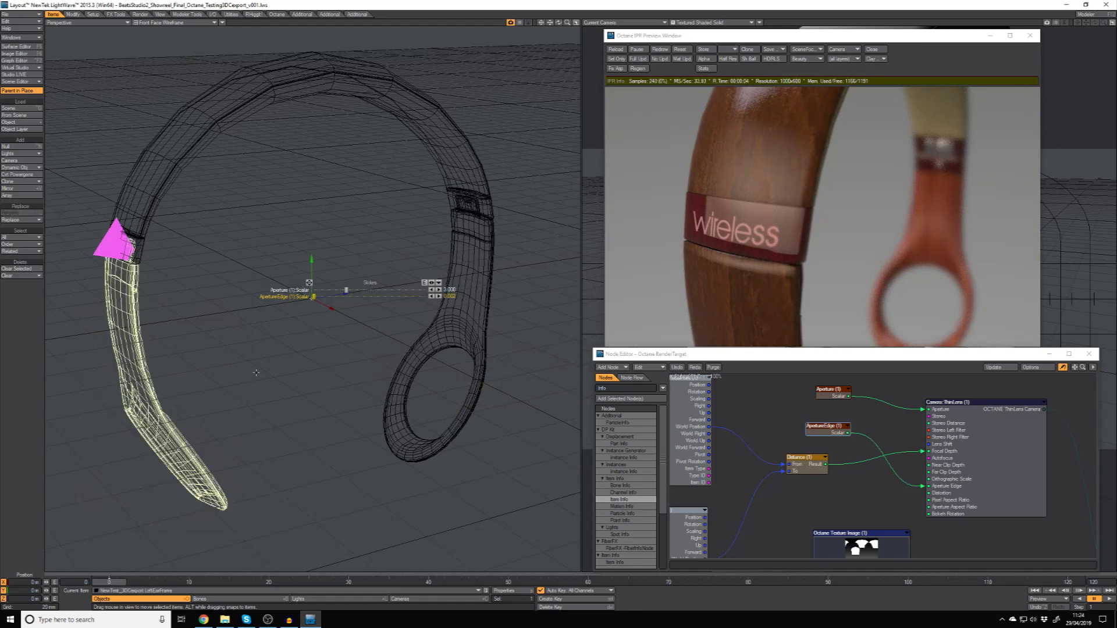
{"action": "left_click", "coordinate": [291, 290]}
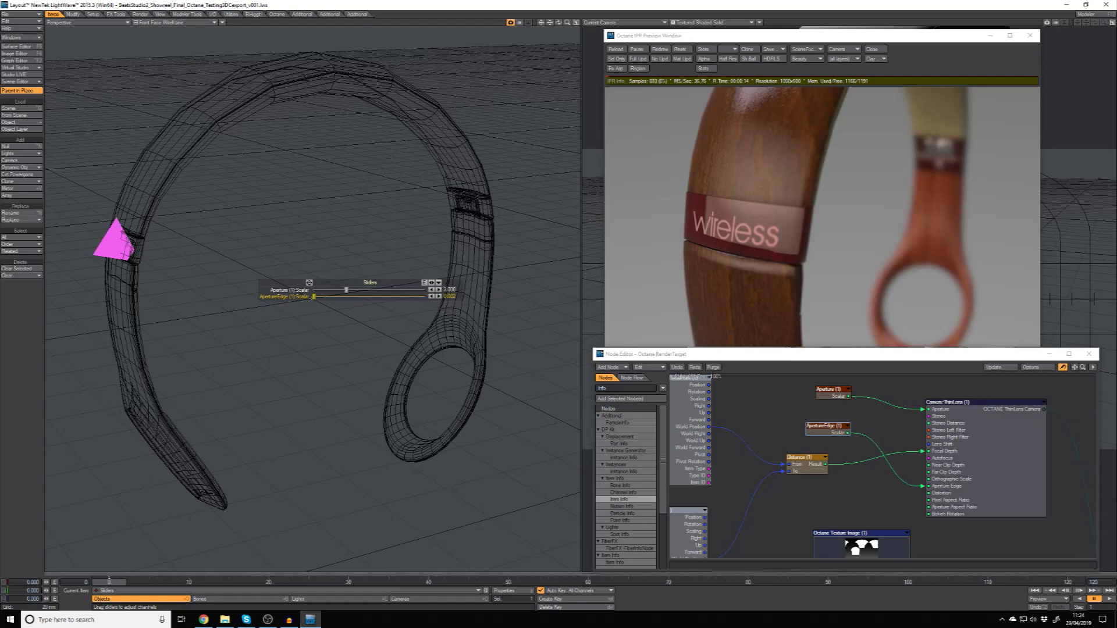
{"action": "left_click_drag", "start_coordinate": [369, 282], "coordinate": [160, 32]}
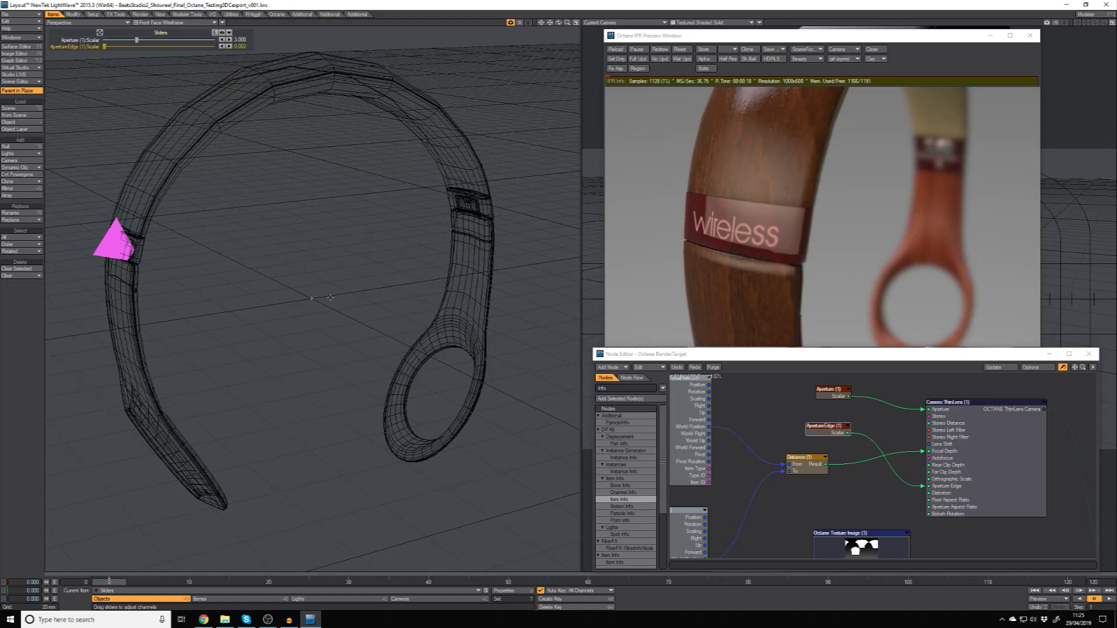
{"action": "mouse_move", "coordinate": [314, 294]}
{"action": "left_mouse_down", "text": "alt"}
{"action": "mouse_move", "coordinate": [309, 256]}
{"action": "mouse_move", "coordinate": [312, 298]}
{"action": "mouse_move", "coordinate": [256, 150]}
{"action": "left_mouse_up", "text": "alt"}
{"action": "left_click", "coordinate": [989, 35]}
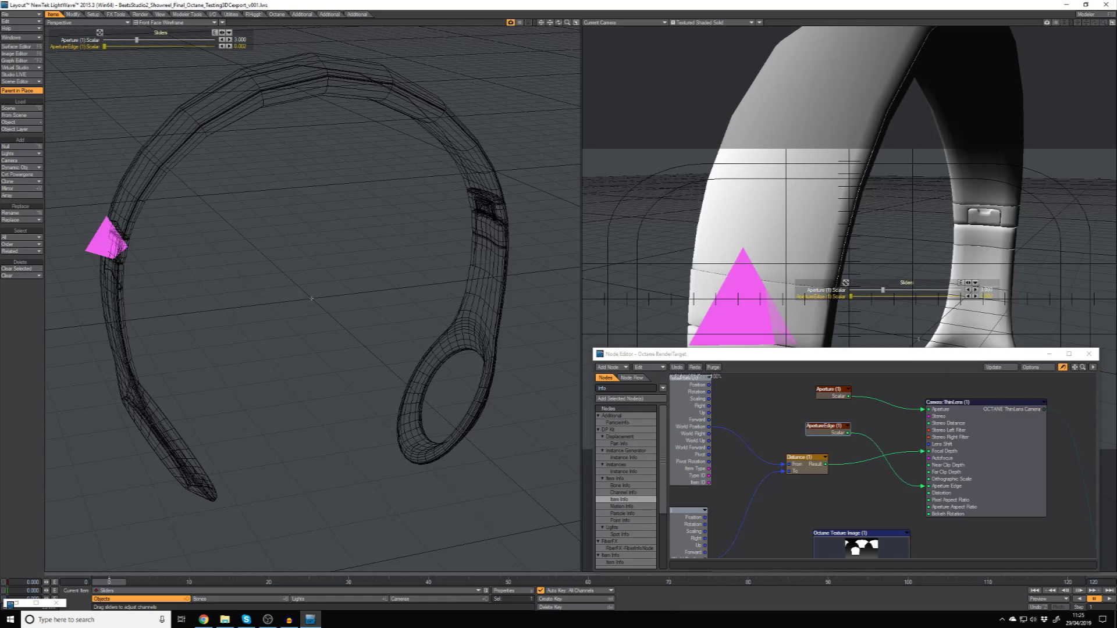
{"action": "left_click_drag", "start_coordinate": [845, 282], "coordinate": [639, 36]}
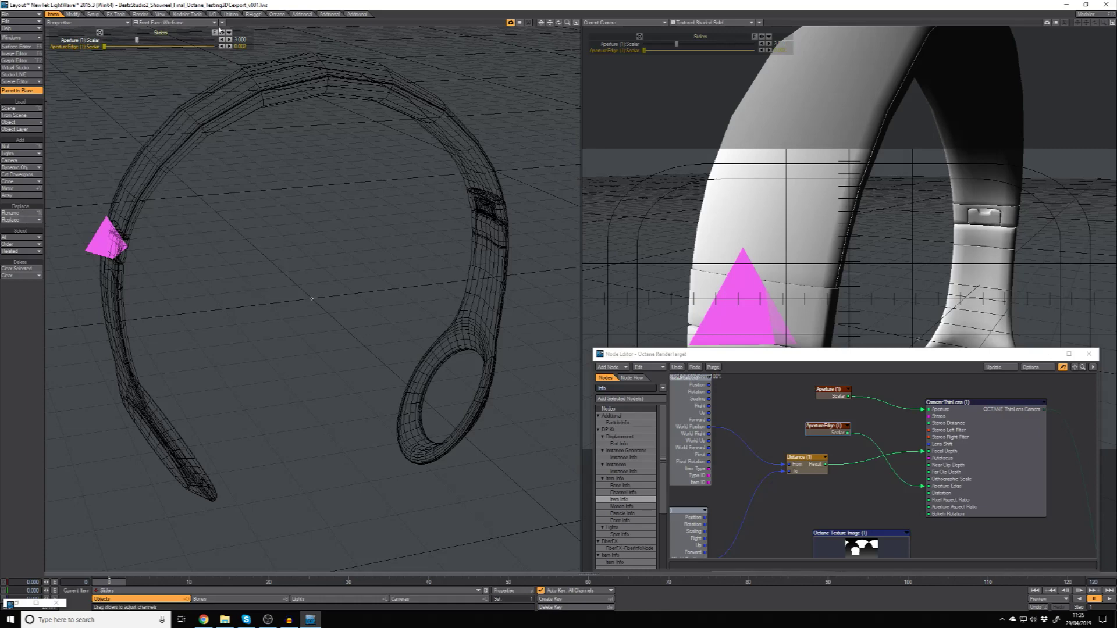
- Reopen the Octane IPR preview and raise the Aperture slider to about 6.8 and the ApertureEdge slider to about 0.022
{"action": "left_click", "coordinate": [274, 15]}
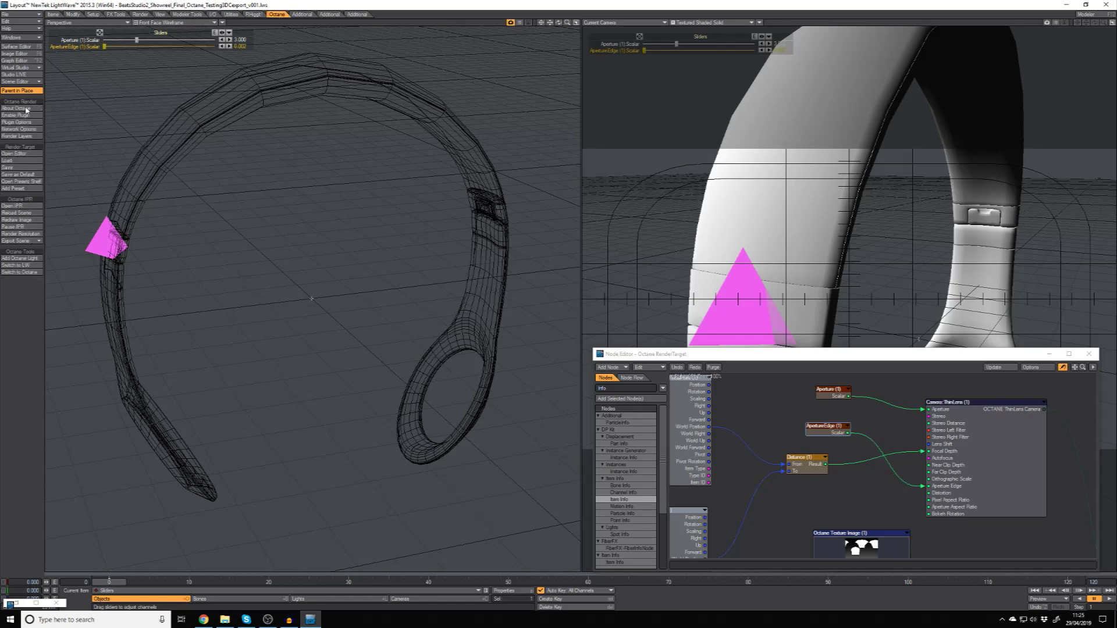
{"action": "left_click", "coordinate": [33, 205]}
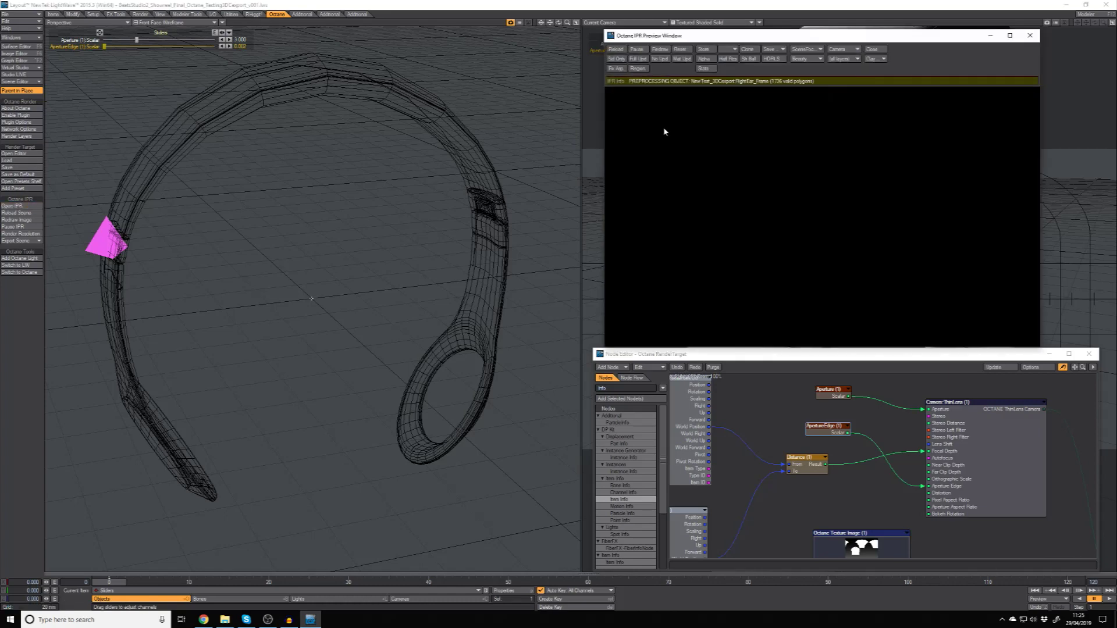
{"action": "left_click_drag", "start_coordinate": [104, 46], "coordinate": [168, 40]}
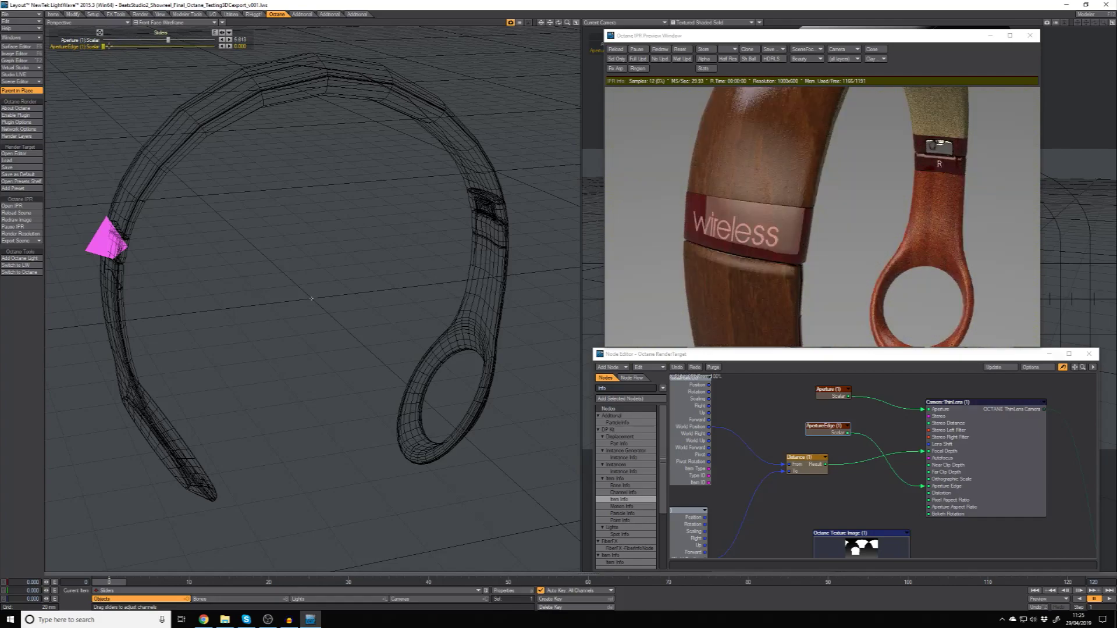
{"action": "mouse_move", "coordinate": [104, 46]}
{"action": "left_mouse_down"}
{"action": "mouse_move", "coordinate": [179, 39]}
{"action": "mouse_move", "coordinate": [115, 46]}
{"action": "left_mouse_up"}
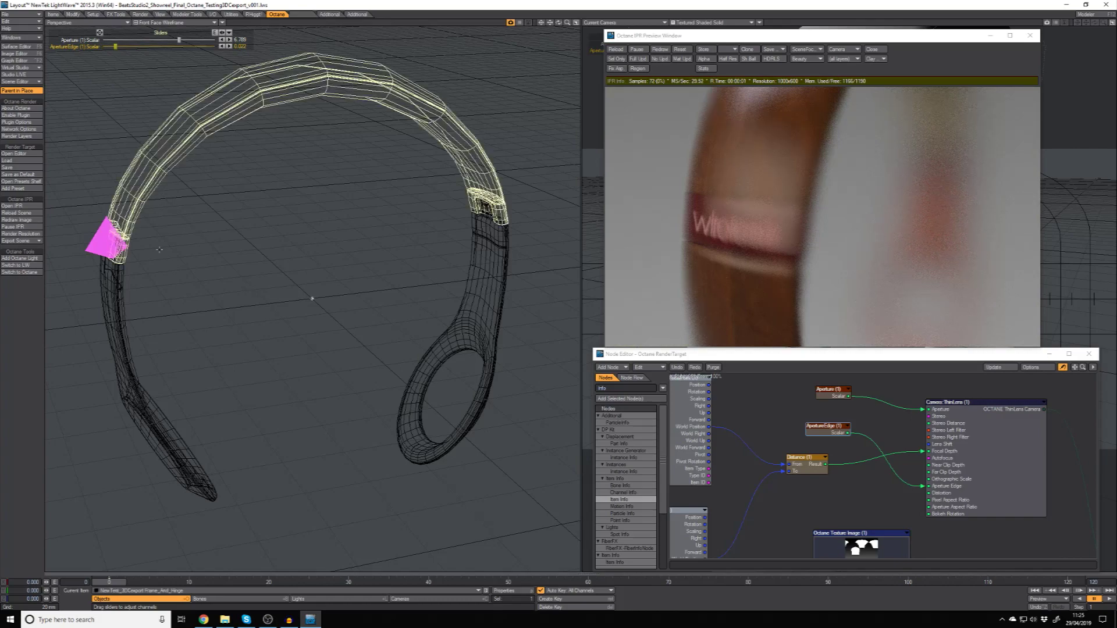
- Move the CameraFocalPoint null from the near arm to the far arm's hinge and fully update the Octane preview
{"action": "left_click", "coordinate": [107, 243]}
{"action": "left_click_drag", "start_coordinate": [107, 244], "coordinate": [477, 202]}
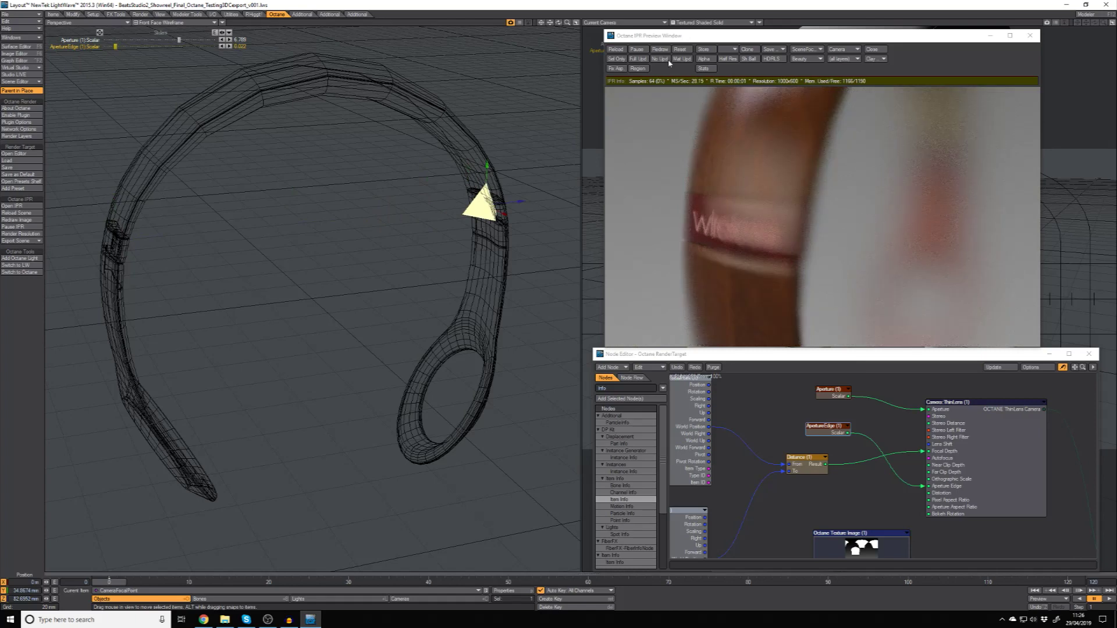
{"action": "left_click", "coordinate": [638, 59]}
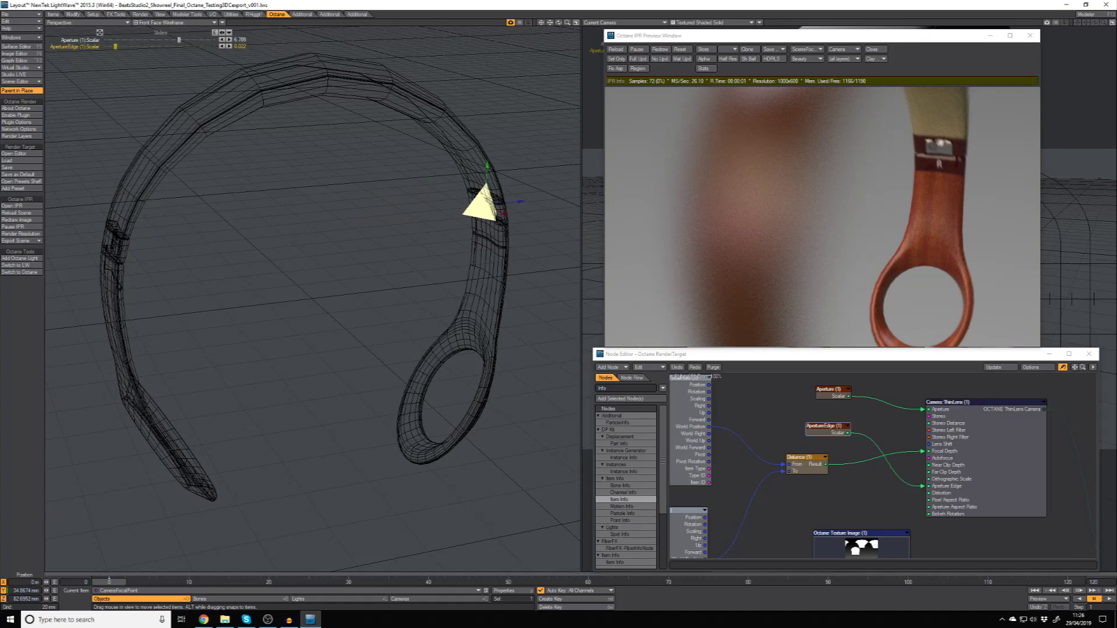
{"action": "left_click_drag", "start_coordinate": [486, 203], "coordinate": [480, 203]}
- Reduce the blur with the viewport sliders, lowering ApertureEdge to about 0.005 and Aperture to about 1
{"action": "left_click", "coordinate": [116, 46]}
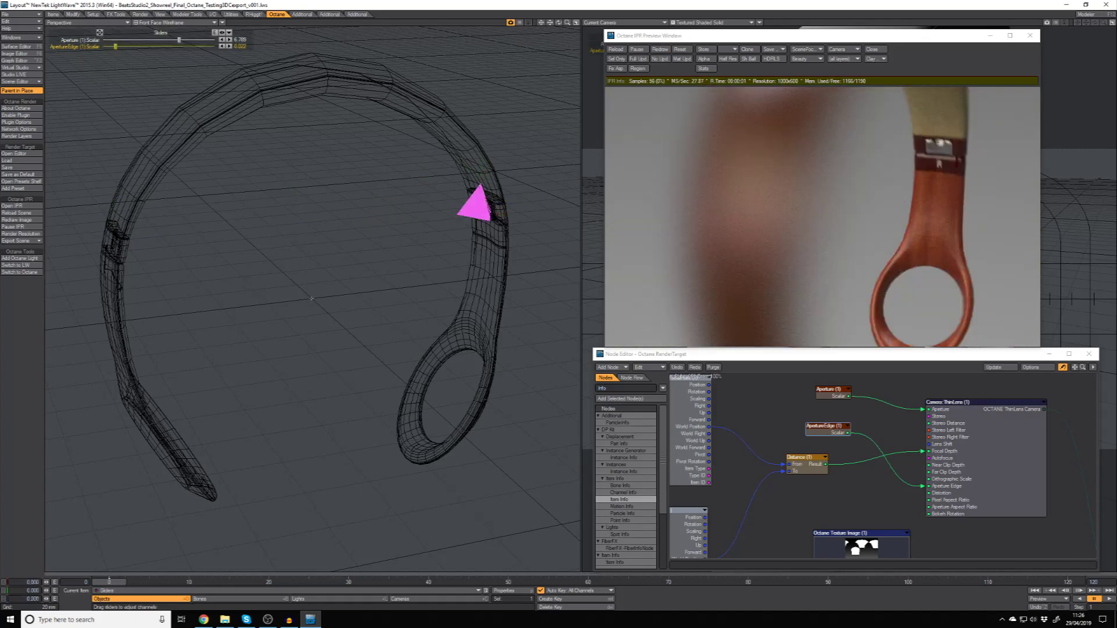
{"action": "left_click_drag", "start_coordinate": [116, 46], "coordinate": [105, 46]}
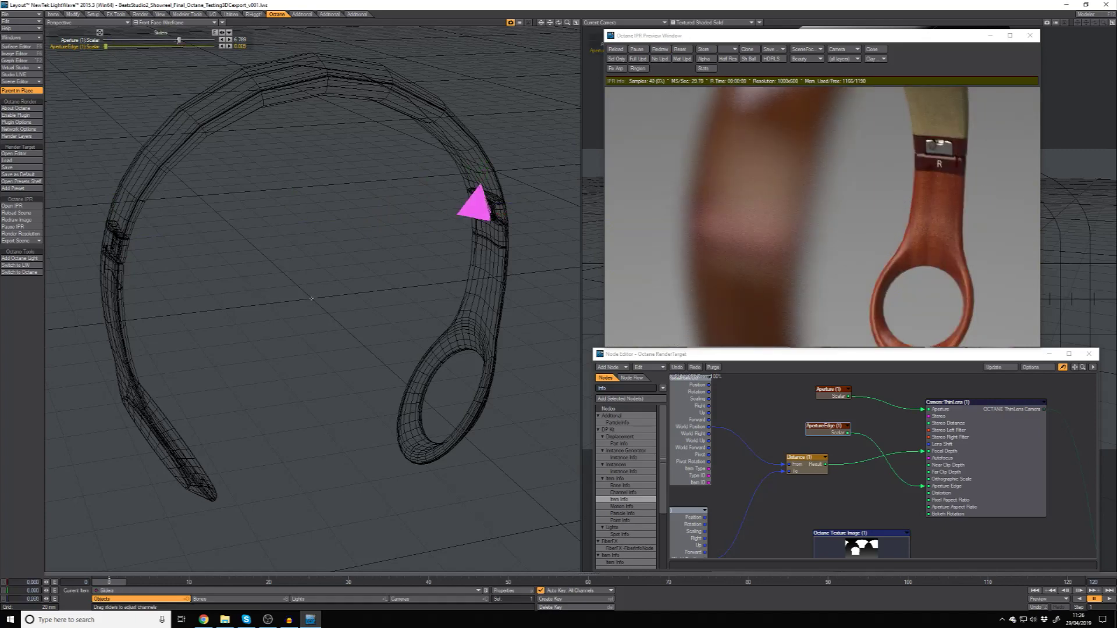
{"action": "left_click_drag", "start_coordinate": [179, 39], "coordinate": [138, 40]}
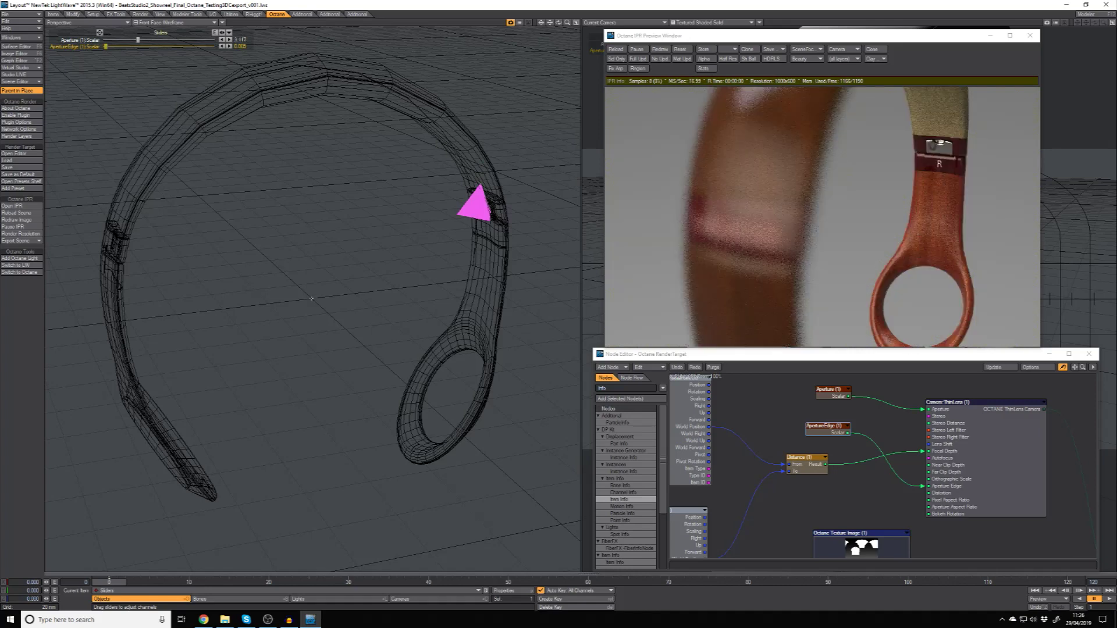
{"action": "left_click_drag", "start_coordinate": [138, 40], "coordinate": [114, 39]}
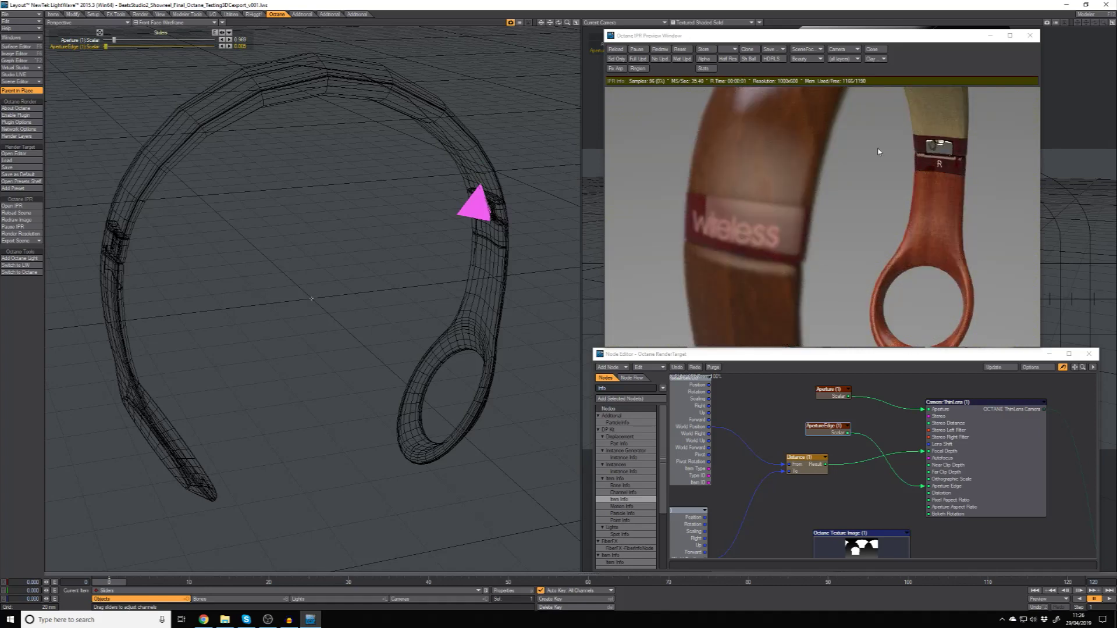